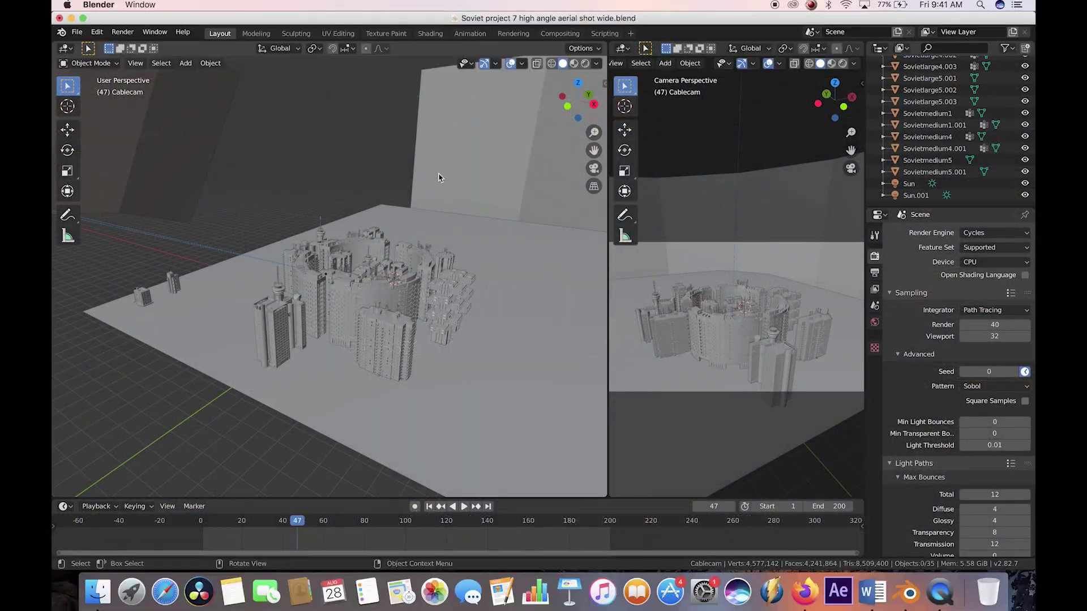
Step: Play the Cablecam flyover from near frame 3 and scrub it to the final frame, 199
{"action": "middle_click_drag", "start_coordinate": [259, 311], "coordinate": [306, 203]}
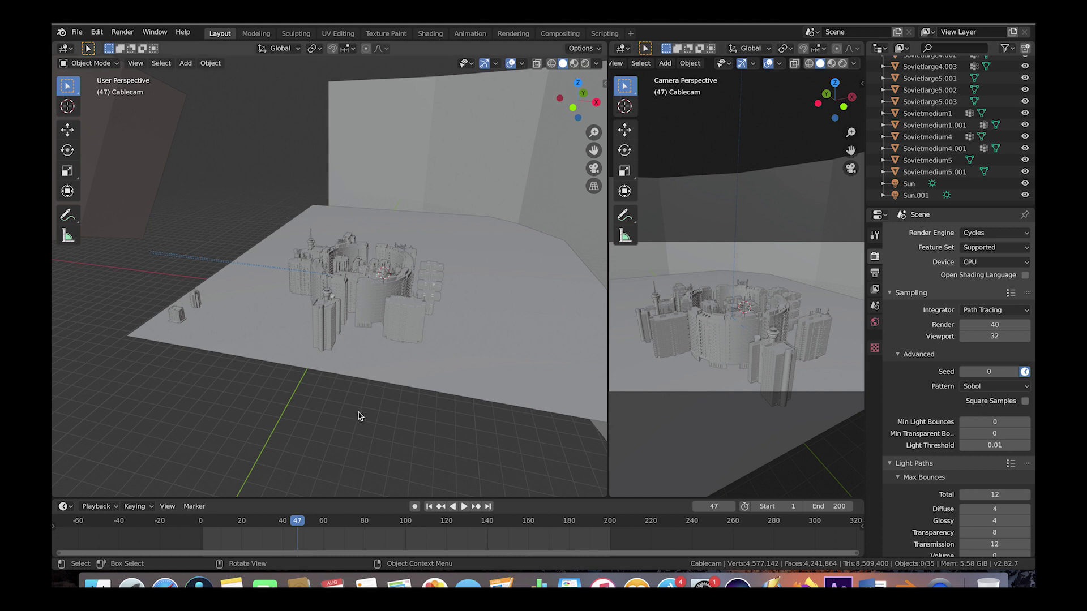
{"action": "left_click", "coordinate": [206, 527]}
{"action": "key", "text": "space"}
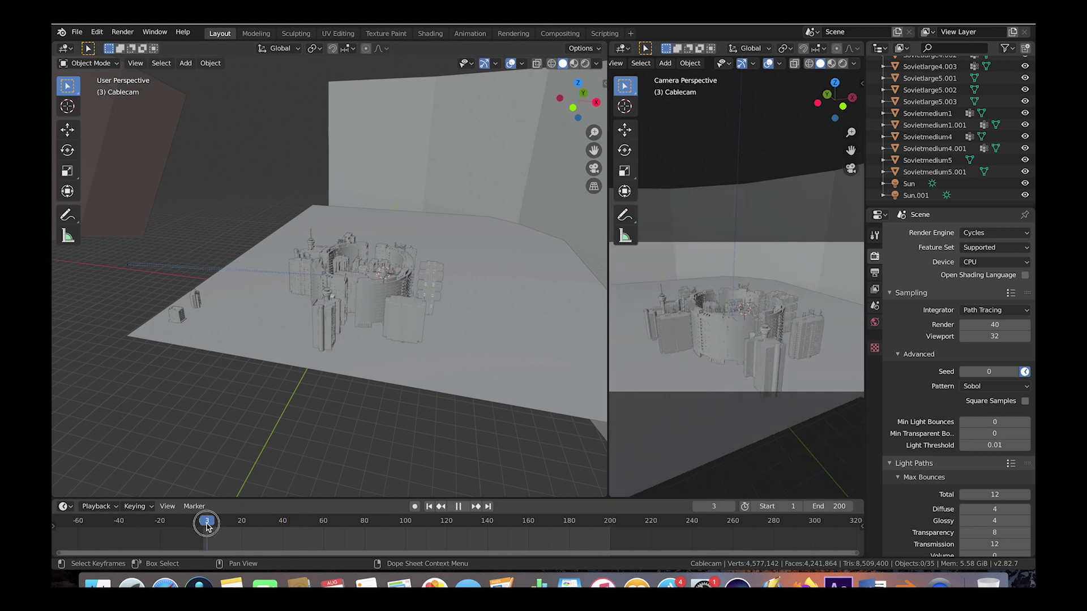
{"action": "left_click_drag", "start_coordinate": [315, 537], "coordinate": [608, 535]}
{"action": "key", "text": "space"}
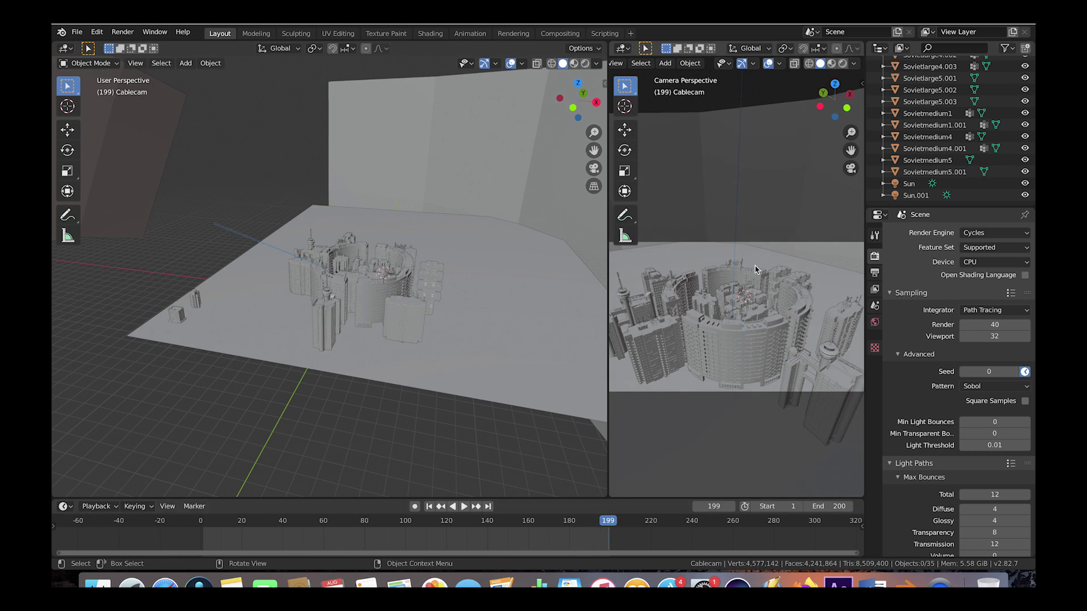
{"action": "scroll", "coordinate": [232, 285], "scroll_direction": "up", "scroll_amount": 8}
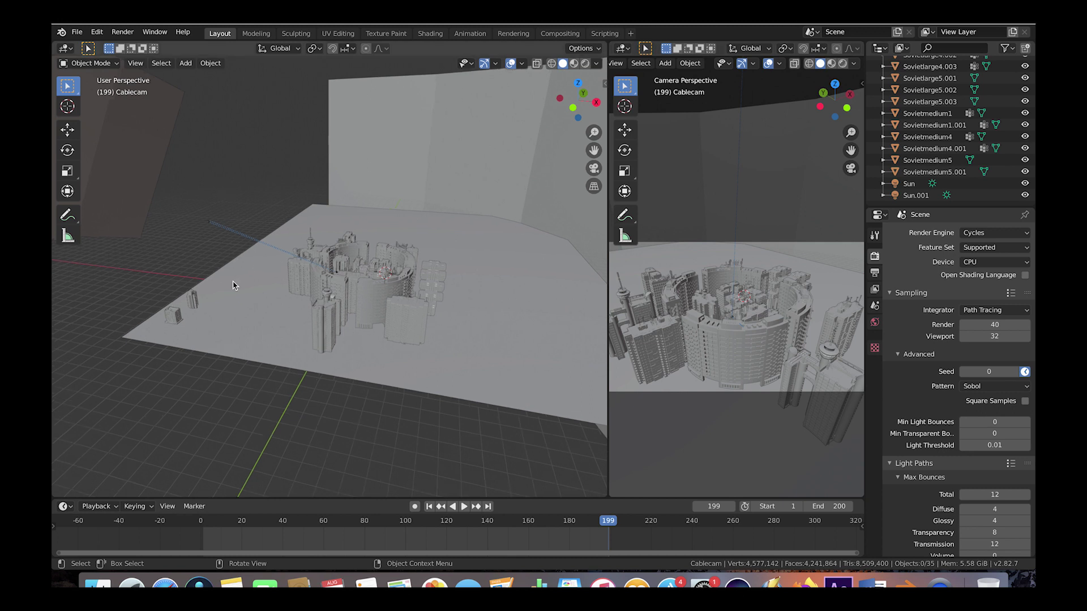
Step: Select the Red Pan and Tilt Control.003 rig and scrub its animation to frame 114
{"action": "middle_click_drag", "start_coordinate": [309, 240], "coordinate": [388, 334]}
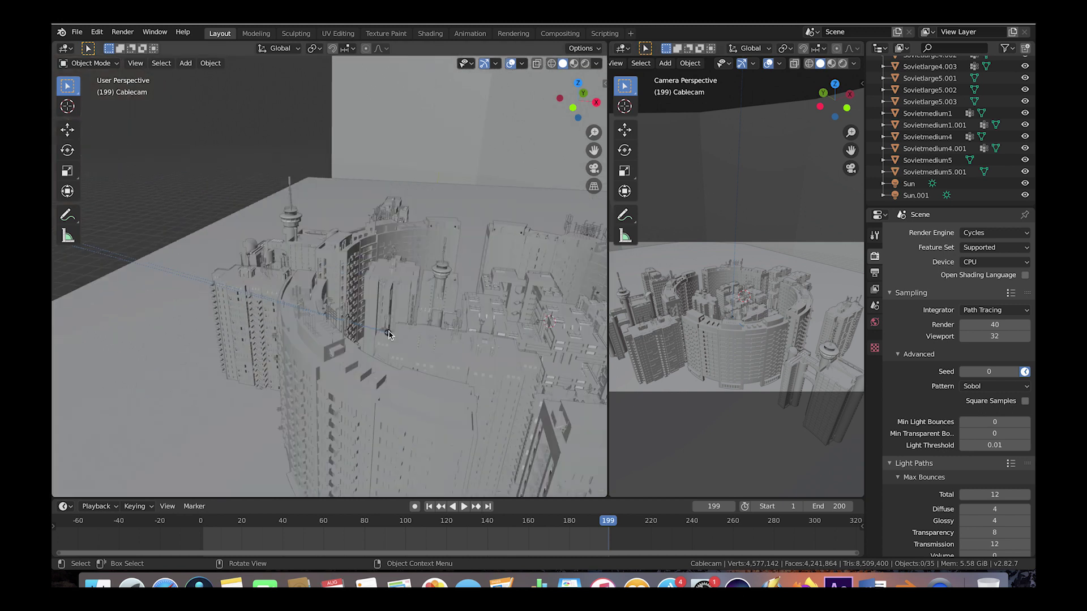
{"action": "left_click", "coordinate": [389, 334]}
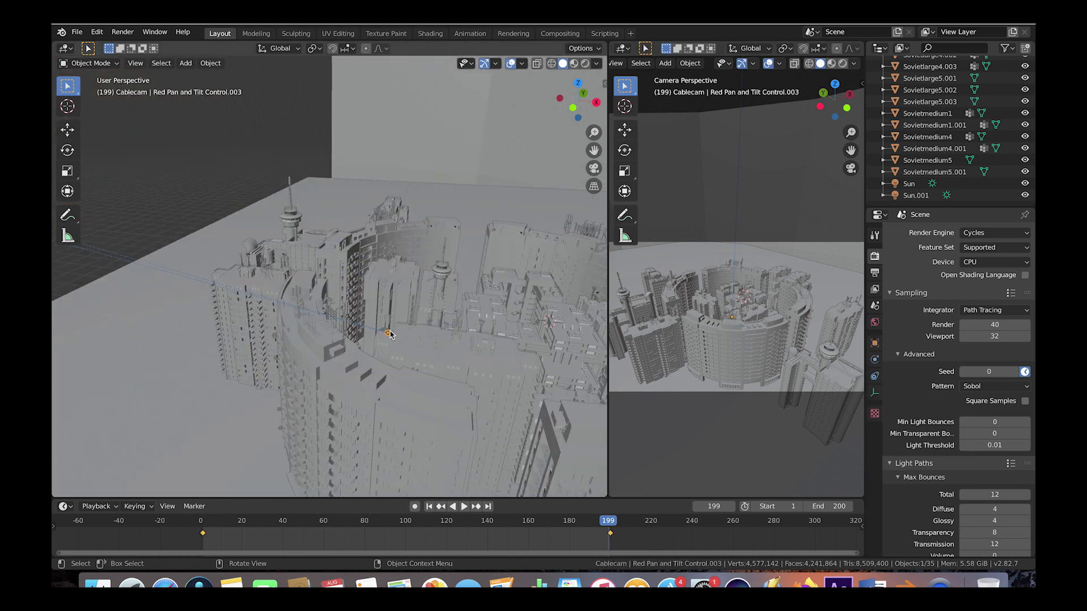
{"action": "left_click_drag", "start_coordinate": [204, 522], "coordinate": [451, 509]}
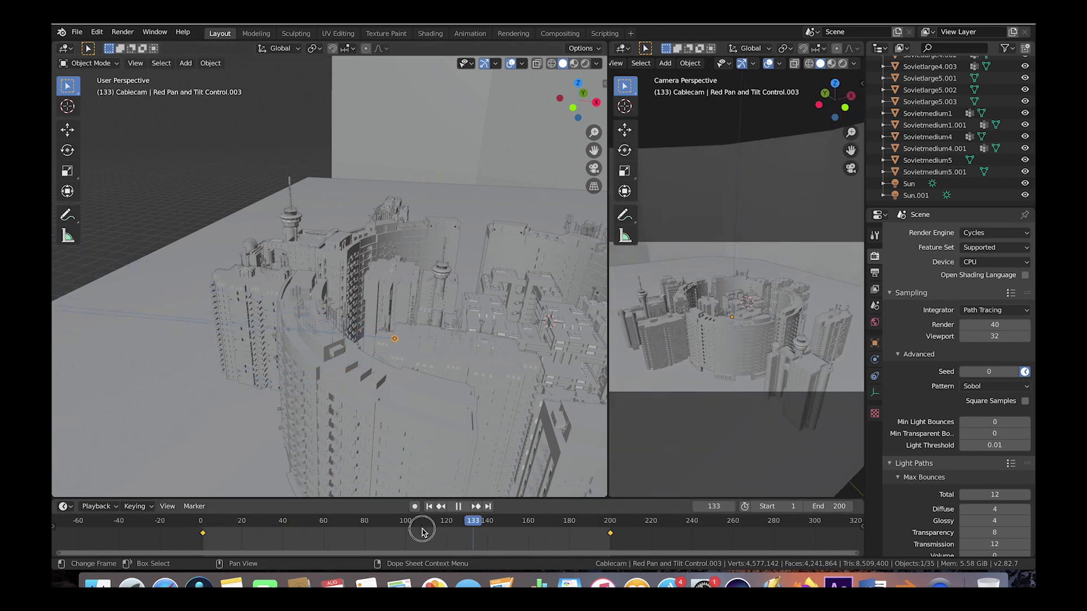
{"action": "left_click_drag", "start_coordinate": [393, 534], "coordinate": [434, 526]}
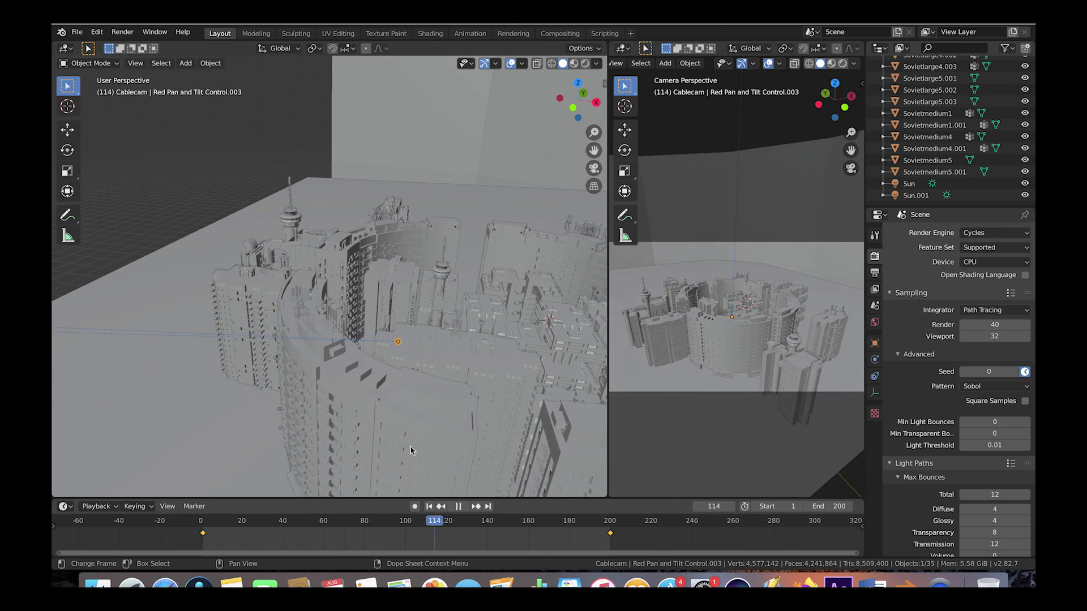
{"action": "scroll", "coordinate": [377, 281], "scroll_direction": "down", "scroll_amount": 3}
{"action": "scroll", "coordinate": [377, 283], "scroll_direction": "left", "scroll_amount": 10, "text": "shift"}
{"action": "scroll", "coordinate": [376, 283], "scroll_direction": "down", "scroll_amount": 3, "text": "shift"}
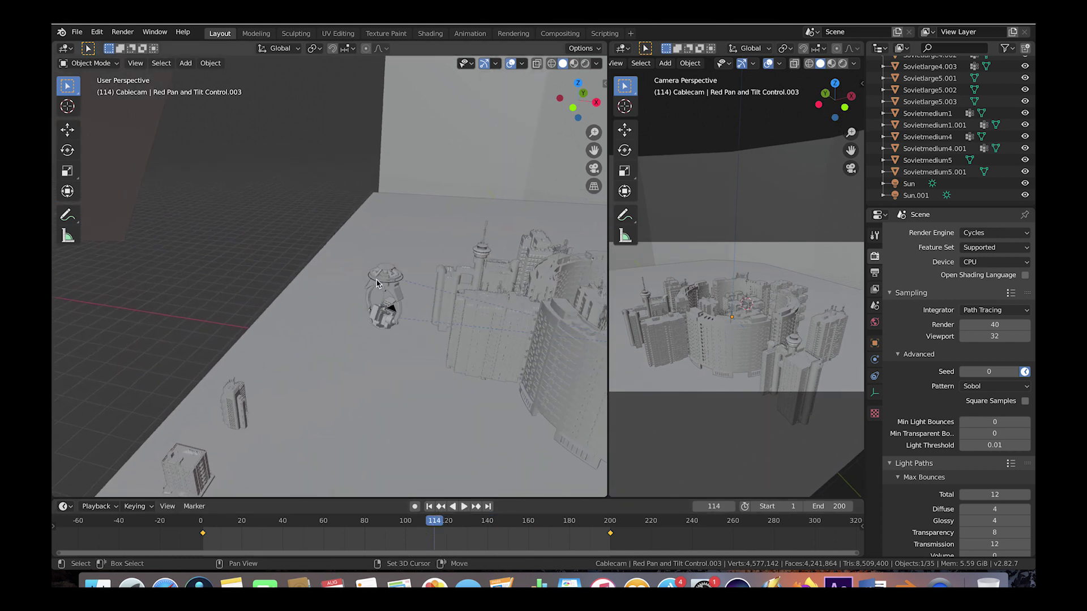
{"action": "scroll", "coordinate": [379, 284], "scroll_direction": "up", "scroll_amount": 1, "text": "shift"}
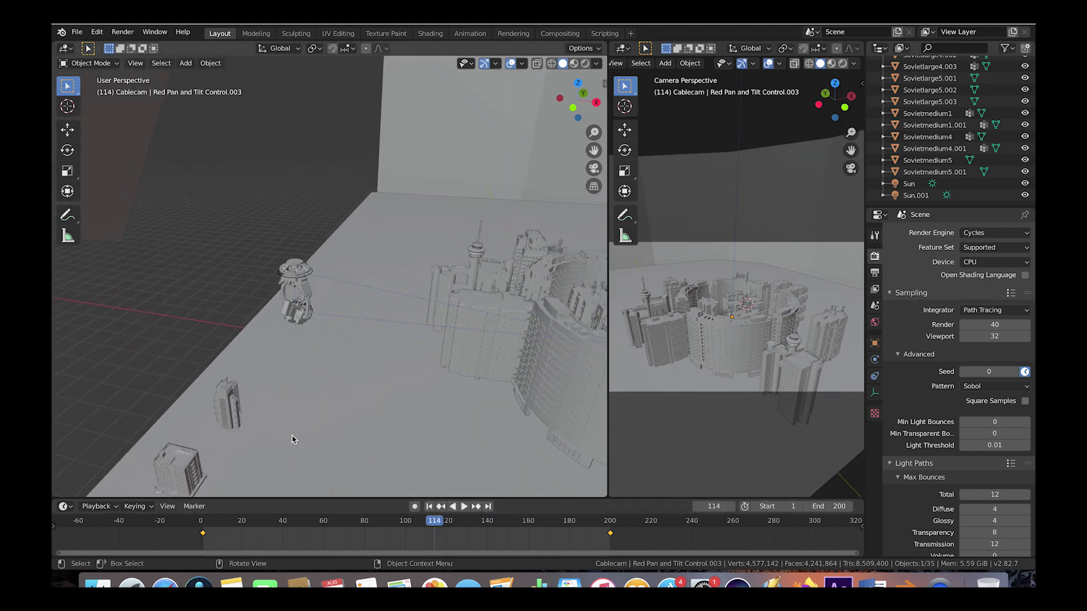
Step: Play the camera move from frame 114 and scrub on to frame 165
{"action": "key", "text": "space"}
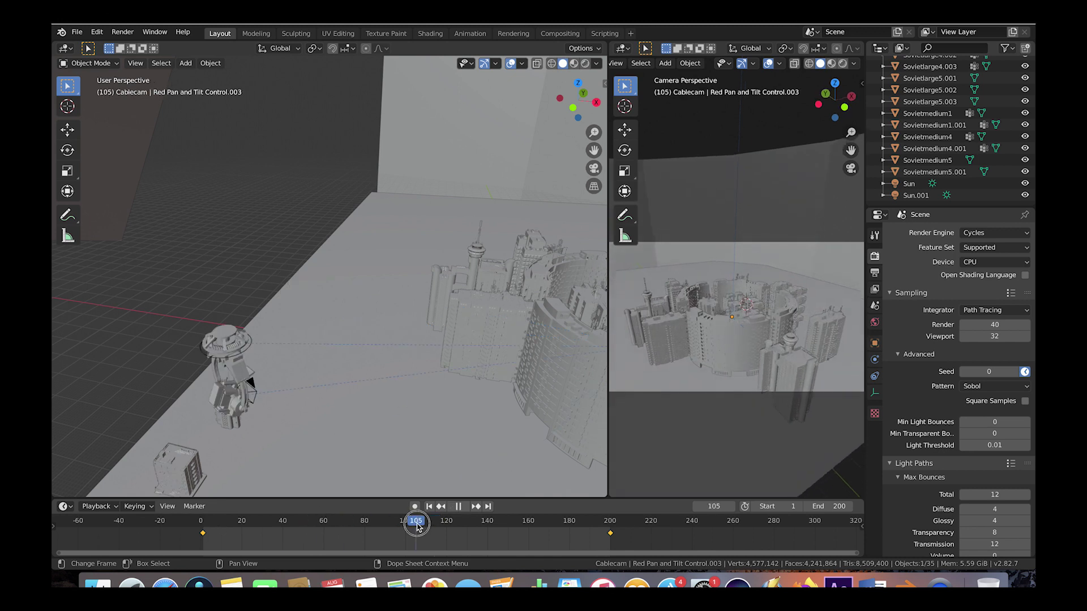
{"action": "left_click_drag", "start_coordinate": [472, 522], "coordinate": [540, 519]}
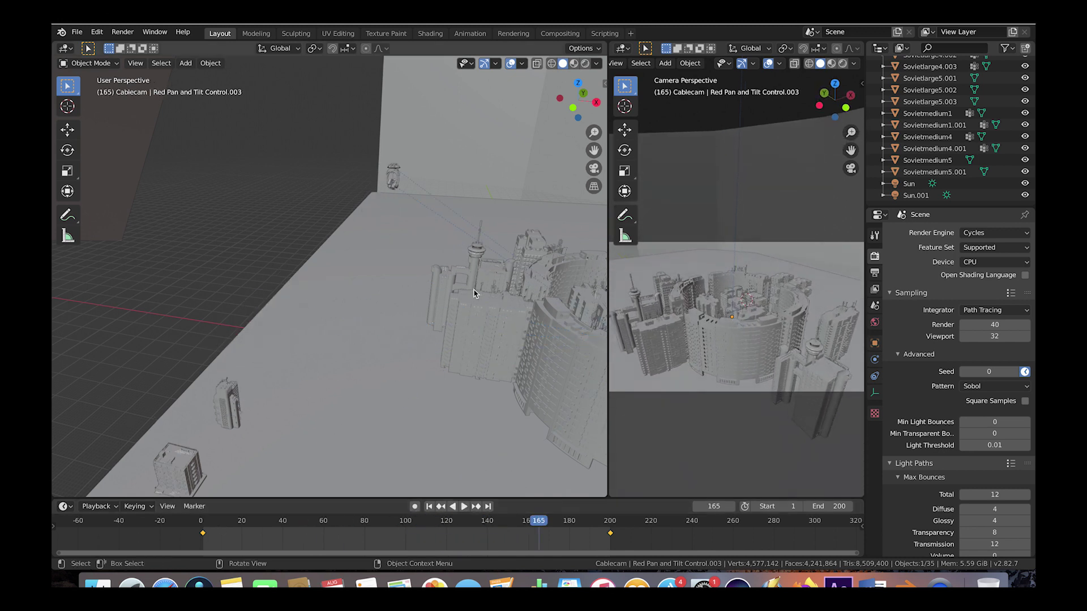
{"action": "scroll", "coordinate": [474, 291], "scroll_direction": "right", "scroll_amount": 5, "text": "shift"}
{"action": "scroll", "coordinate": [474, 293], "scroll_direction": "down", "scroll_amount": 5}
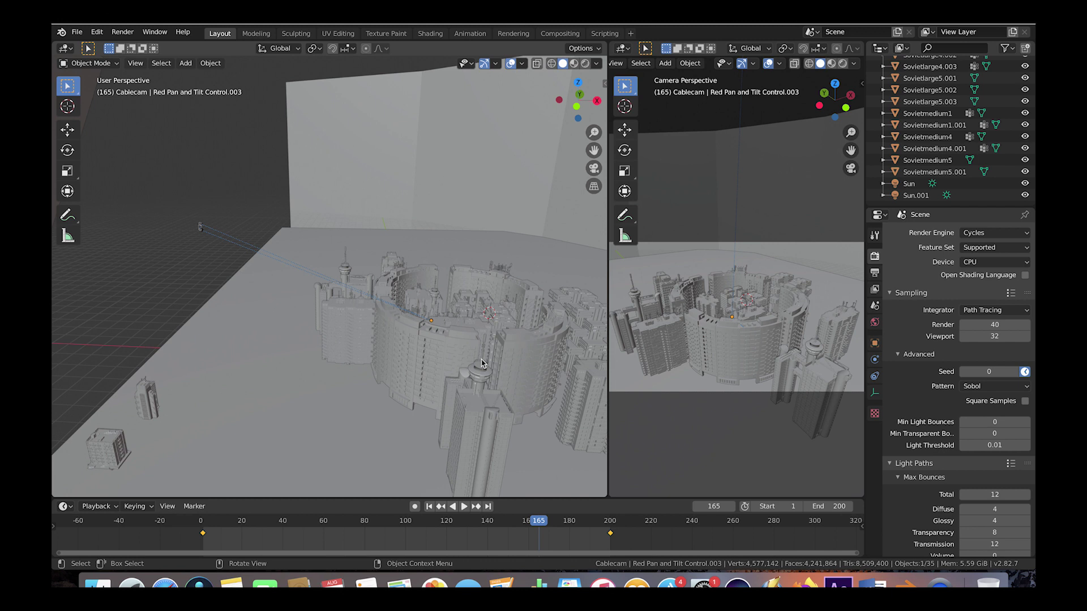
{"action": "middle_click_drag", "start_coordinate": [484, 343], "coordinate": [399, 316]}
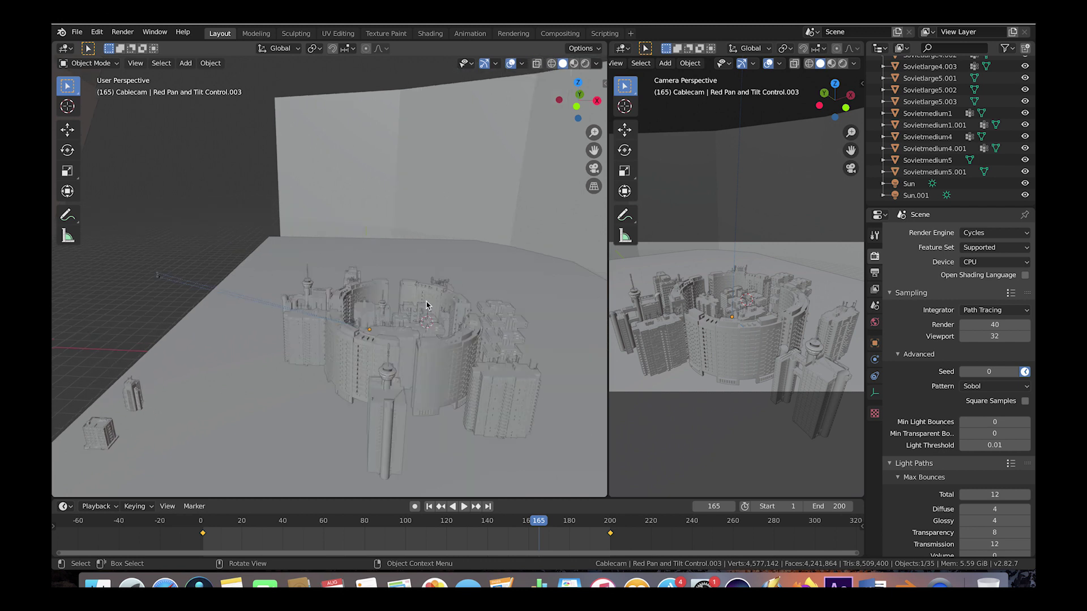
Step: Browse the Outliner, orbit the city at frame 165, and pick the Sovietmedium1 block in the viewport
{"action": "scroll", "coordinate": [942, 85], "scroll_direction": "up", "scroll_amount": 6}
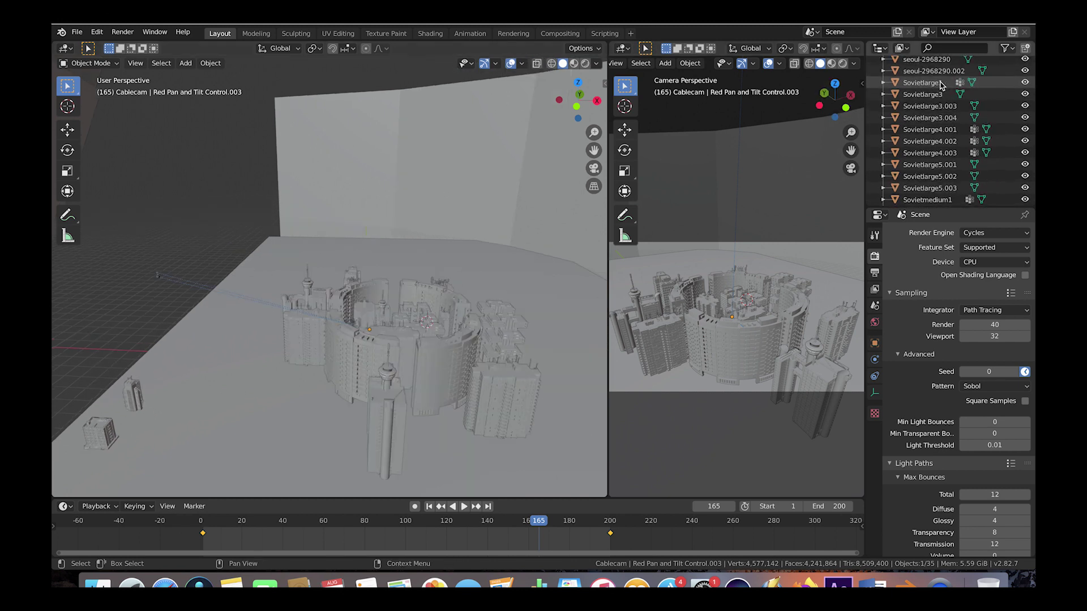
{"action": "scroll", "coordinate": [941, 85], "scroll_direction": "up", "scroll_amount": 3}
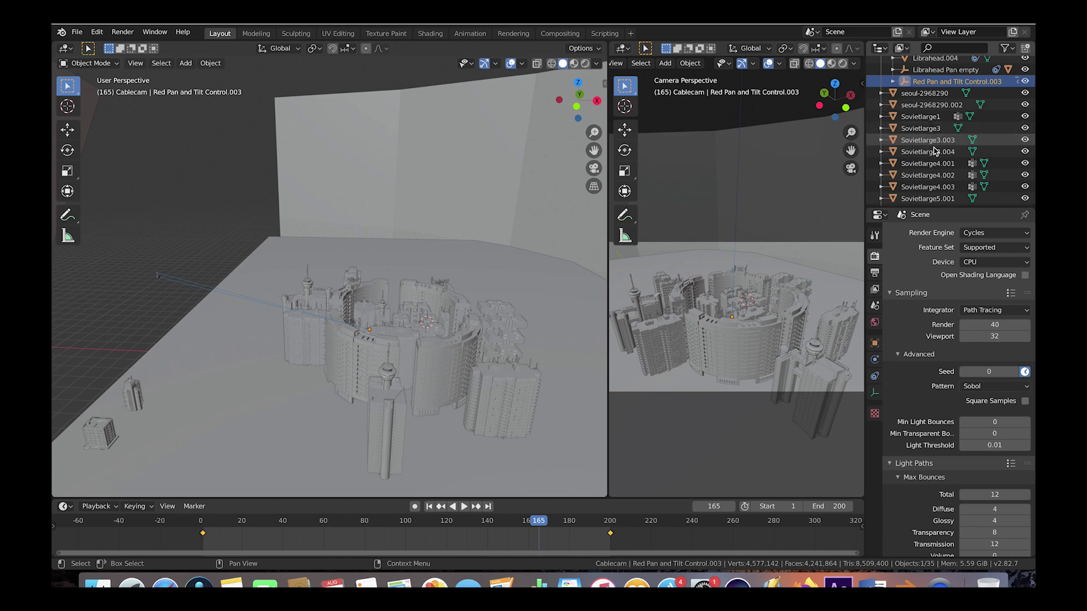
{"action": "scroll", "coordinate": [937, 159], "scroll_direction": "down", "scroll_amount": 4}
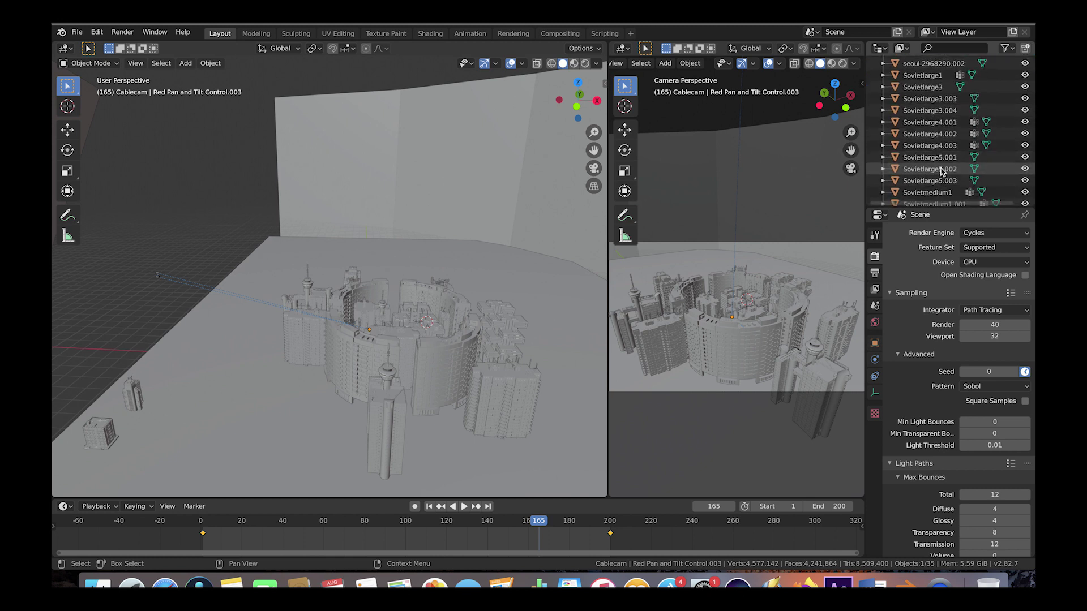
{"action": "scroll", "coordinate": [942, 172], "scroll_direction": "down", "scroll_amount": 5}
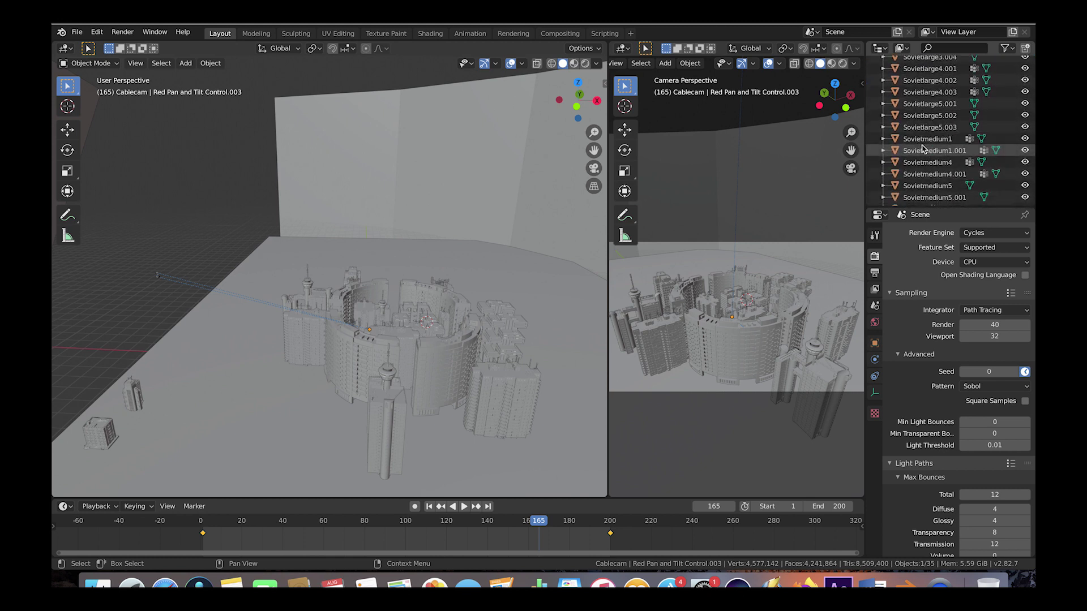
{"action": "scroll", "coordinate": [951, 138], "scroll_direction": "down", "scroll_amount": 1}
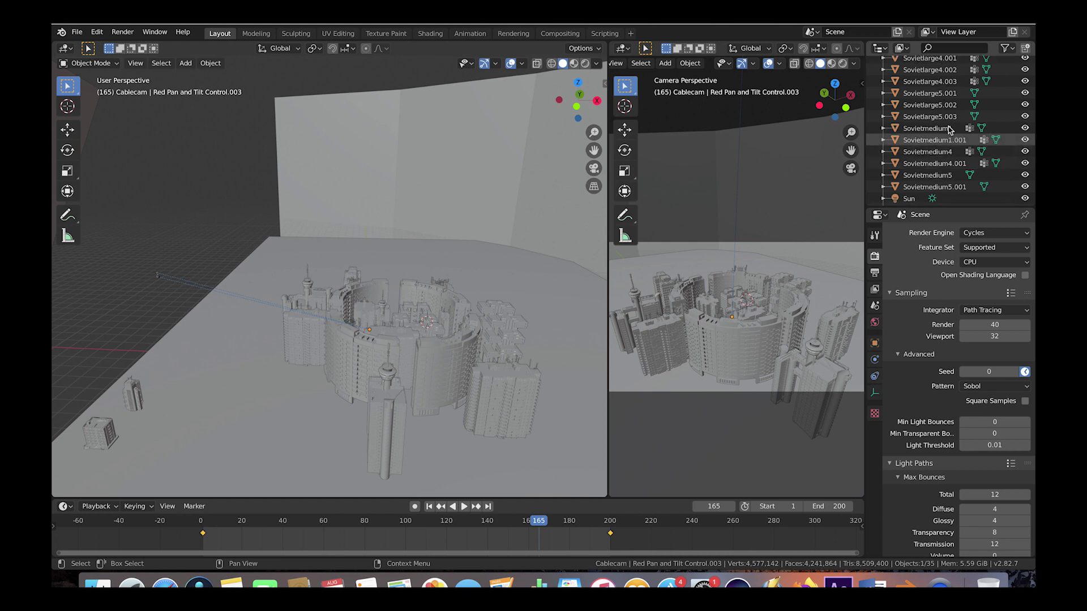
{"action": "middle_click_drag", "start_coordinate": [439, 306], "coordinate": [365, 304]}
{"action": "scroll", "coordinate": [365, 304], "scroll_direction": "up", "scroll_amount": 5}
{"action": "scroll", "coordinate": [366, 304], "scroll_direction": "right", "scroll_amount": 8}
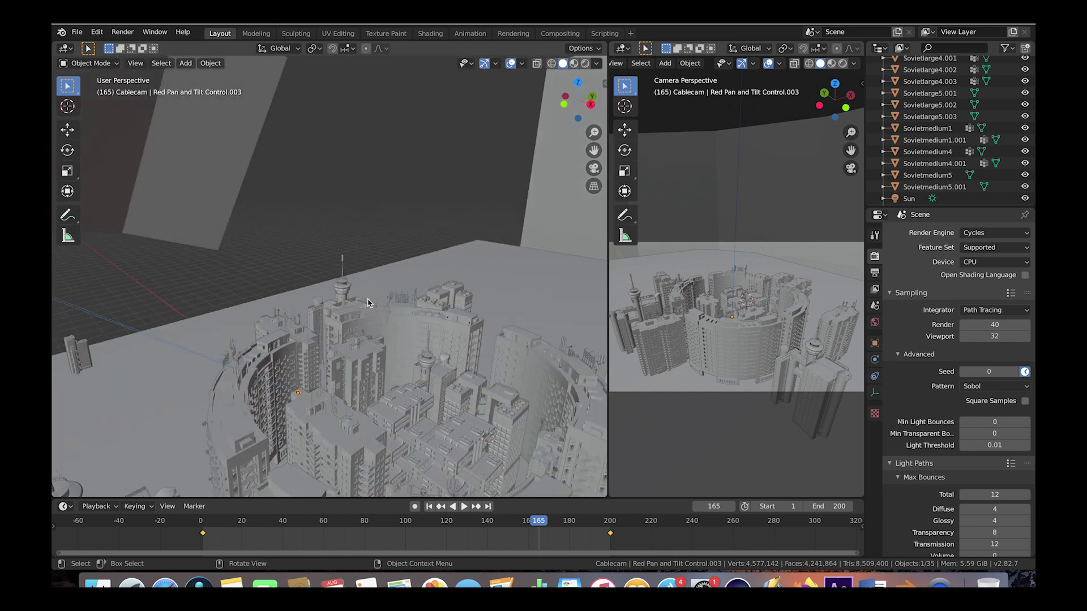
{"action": "middle_click_drag", "start_coordinate": [368, 303], "coordinate": [425, 295]}
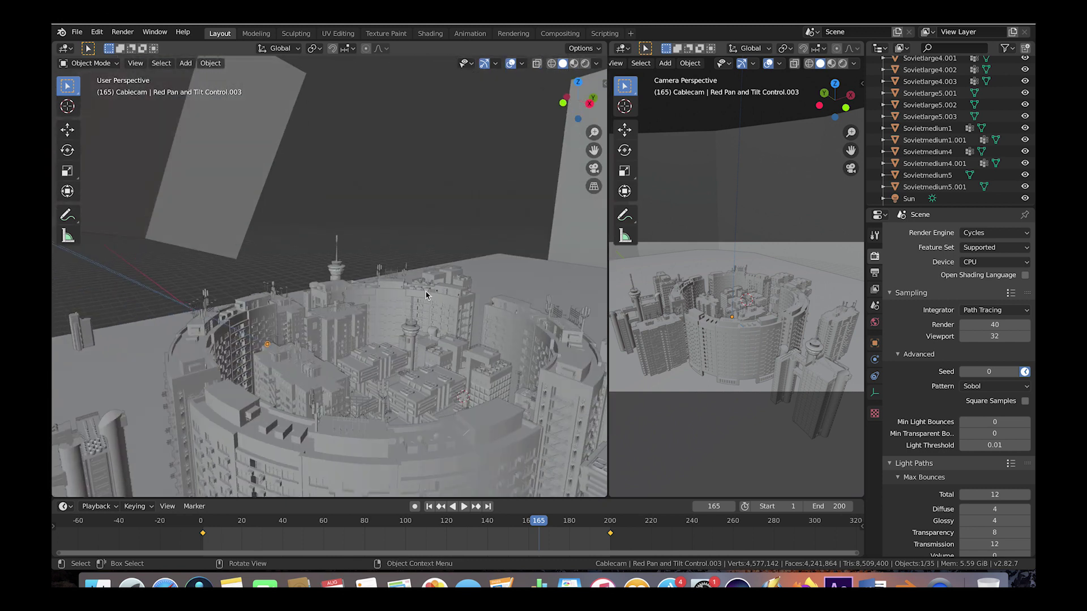
{"action": "scroll", "coordinate": [338, 346], "scroll_direction": "down", "scroll_amount": 2}
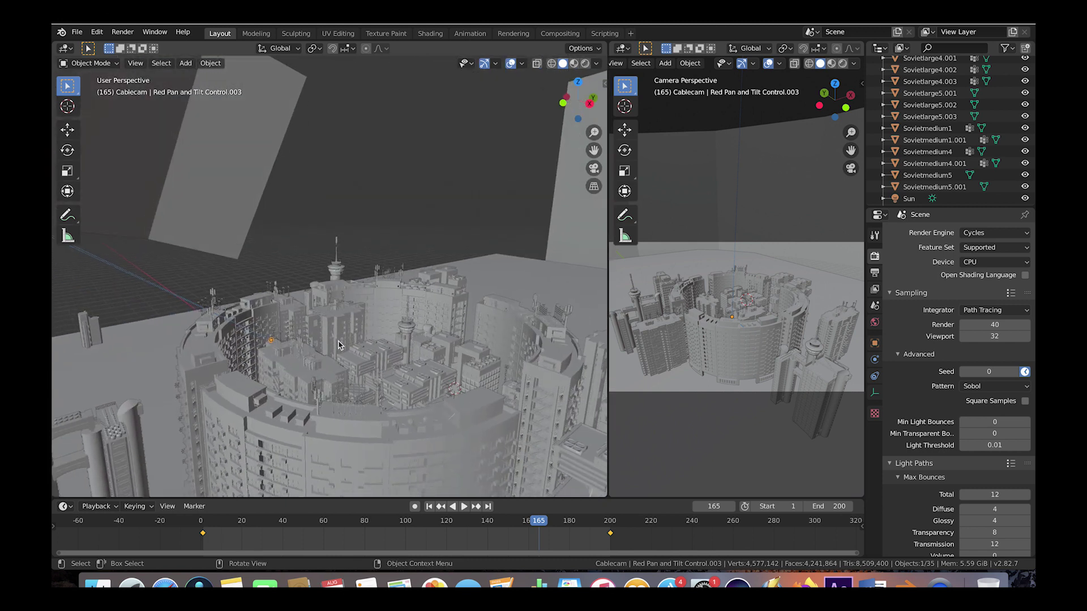
{"action": "left_click", "coordinate": [415, 317]}
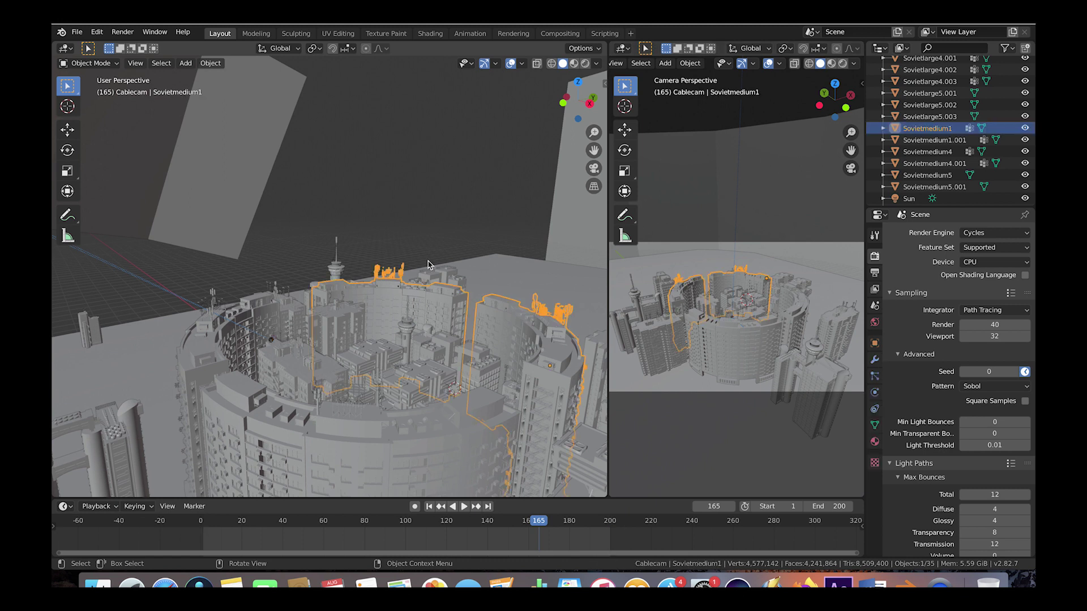
Step: Orbit around the Sovietmedium1 block, deselect everything with Alt+A, then select the ground plane
{"action": "middle_click_drag", "start_coordinate": [453, 320], "coordinate": [480, 320]}
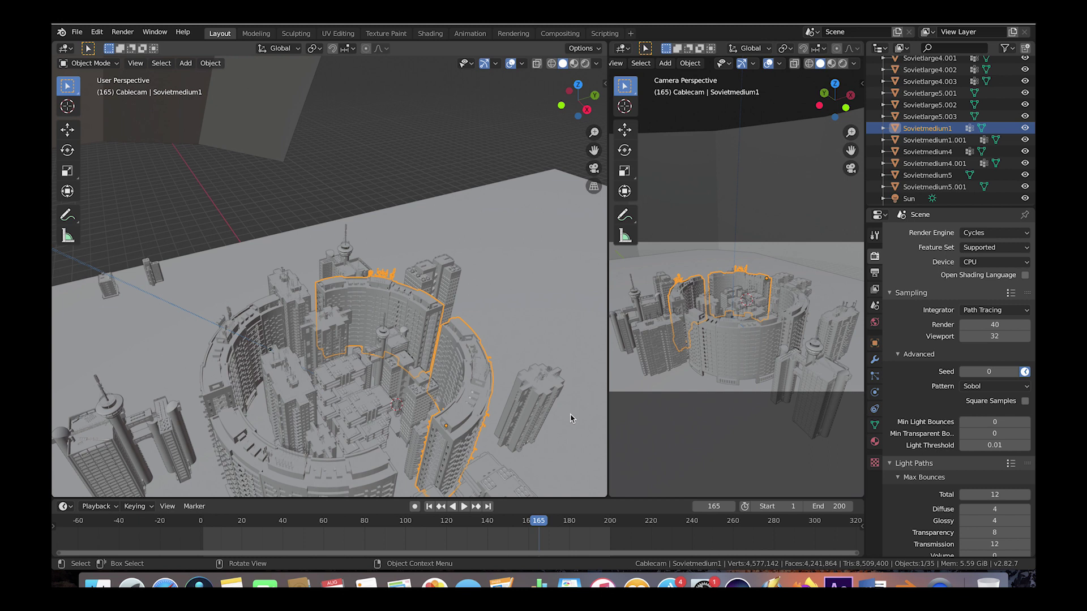
{"action": "middle_click_drag", "start_coordinate": [372, 261], "coordinate": [419, 238]}
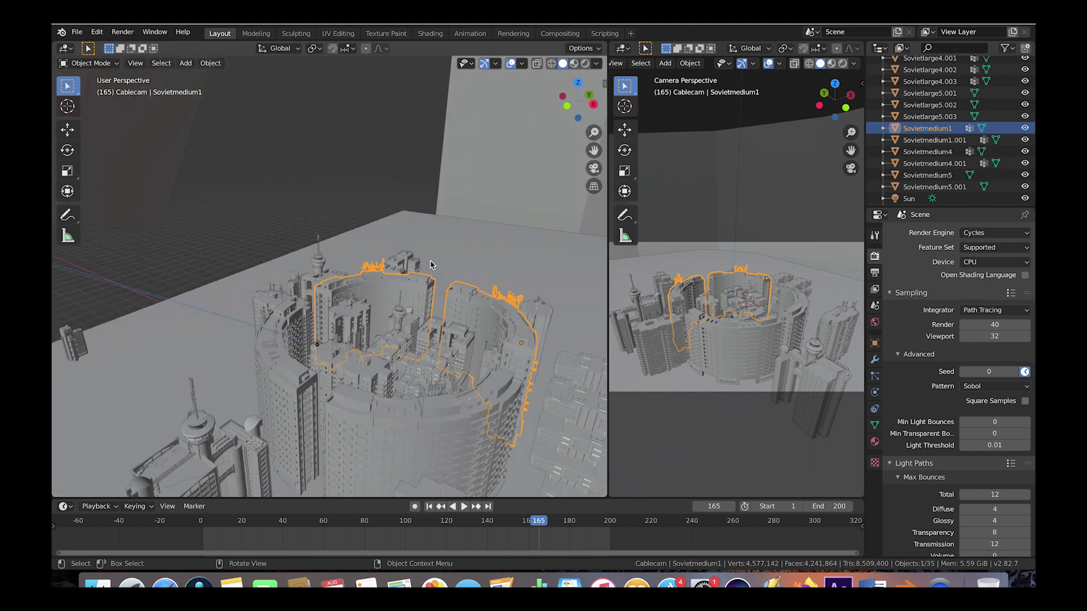
{"action": "scroll", "coordinate": [400, 274], "scroll_direction": "down", "scroll_amount": 3}
{"action": "key", "text": "alt+a"}
{"action": "middle_click_drag", "start_coordinate": [410, 318], "coordinate": [406, 316]}
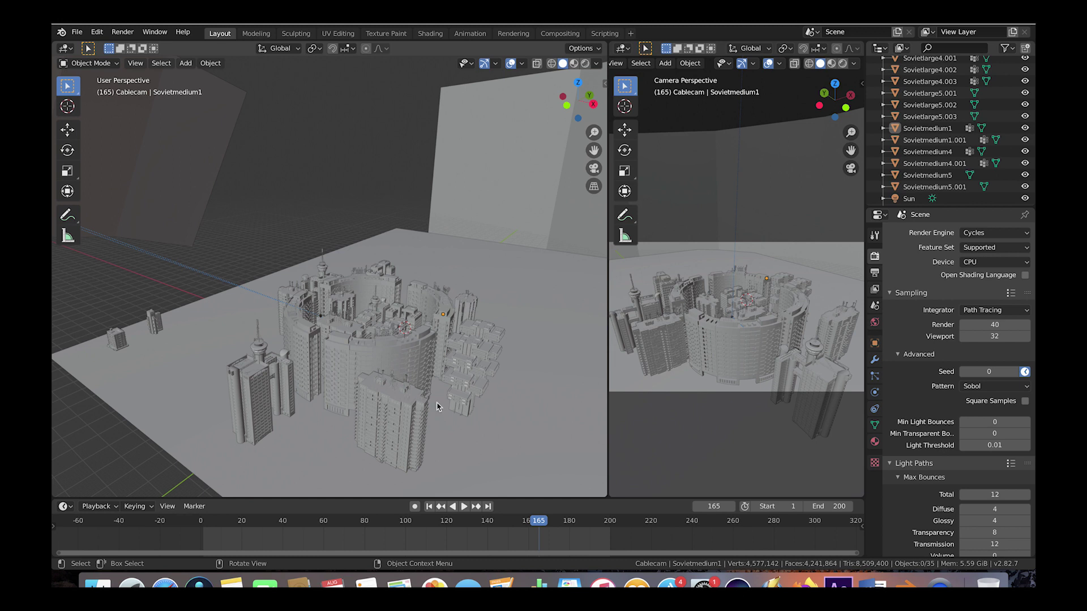
{"action": "left_click", "coordinate": [401, 250]}
{"action": "left_click", "coordinate": [875, 375]}
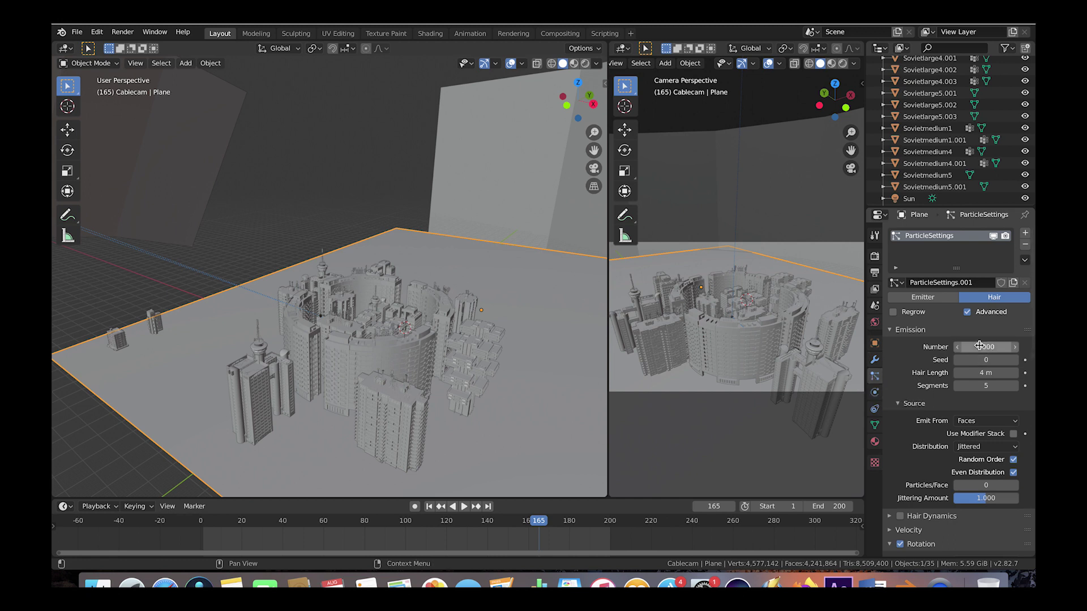
{"action": "middle_click_drag", "start_coordinate": [484, 363], "coordinate": [572, 257]}
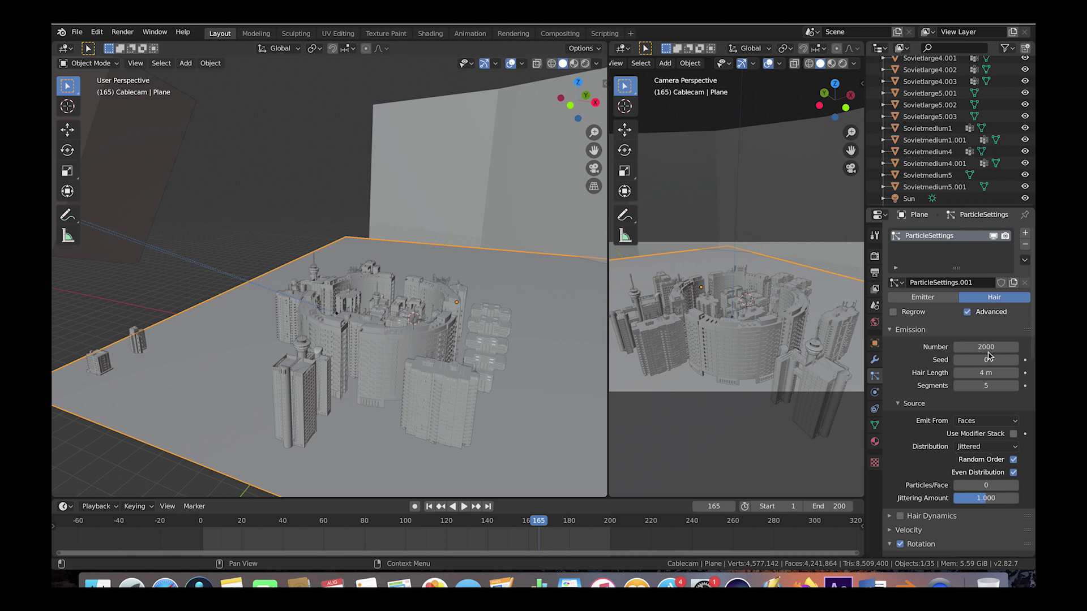
{"action": "scroll", "coordinate": [161, 364], "scroll_direction": "right", "scroll_amount": 5}
{"action": "scroll", "coordinate": [161, 364], "scroll_direction": "up", "scroll_amount": 3}
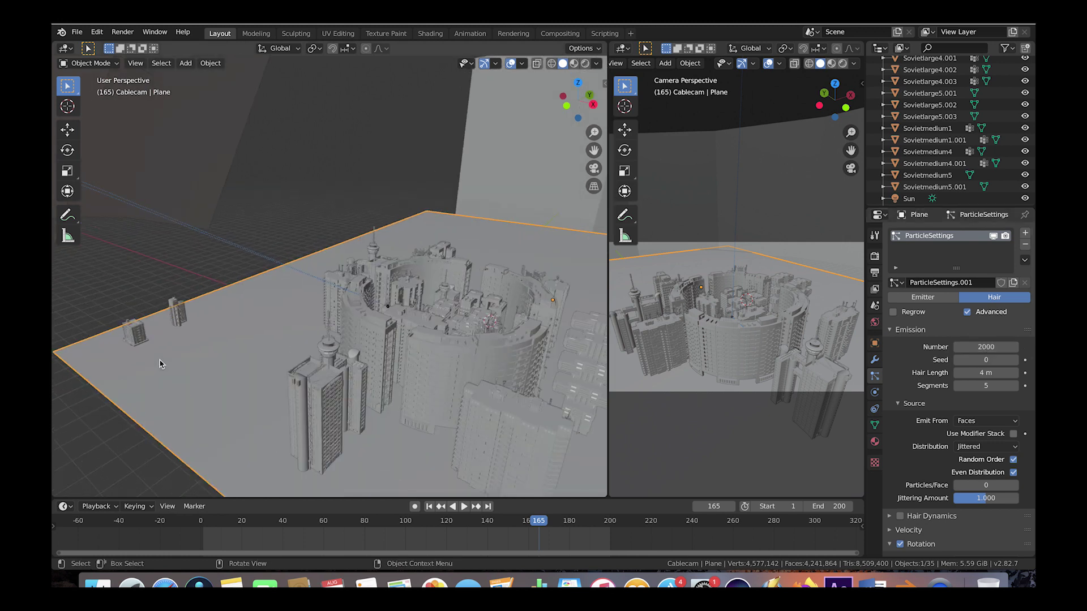
{"action": "scroll", "coordinate": [161, 364], "scroll_direction": "left", "scroll_amount": 5, "text": "shift"}
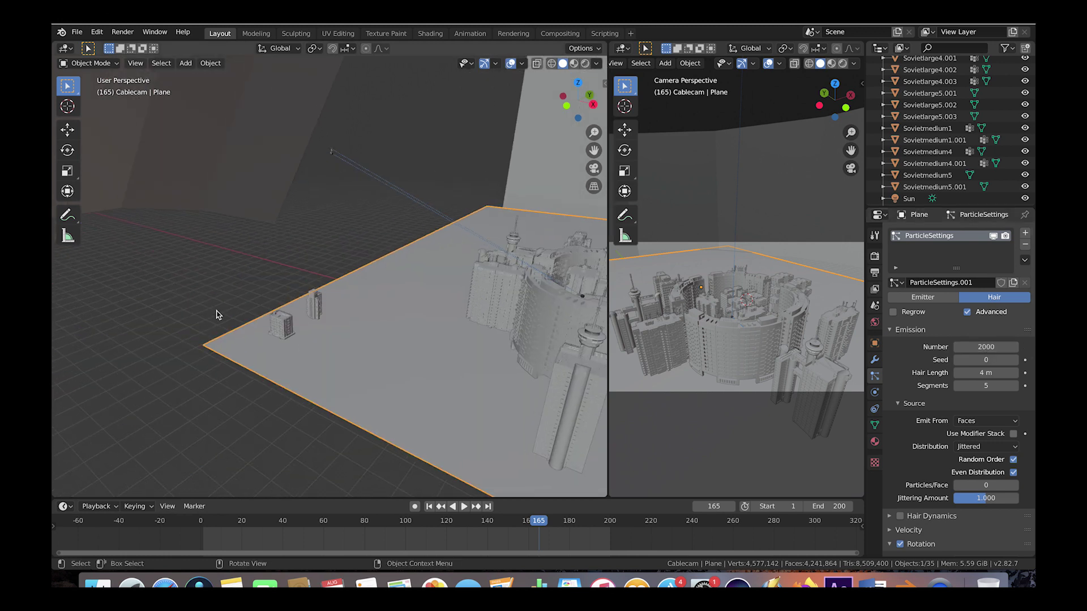
{"action": "left_click", "coordinate": [280, 329]}
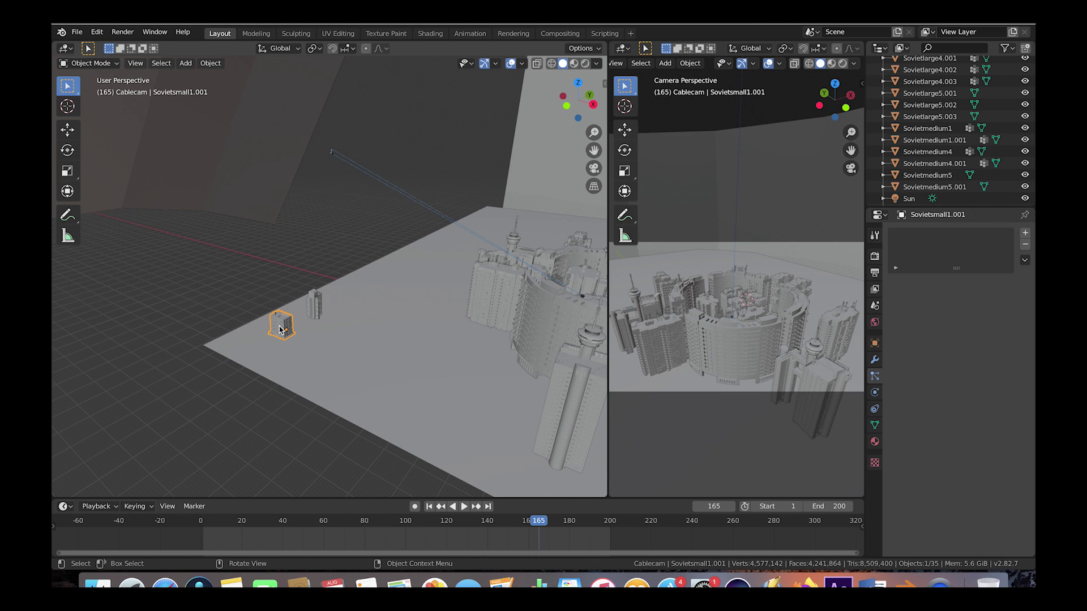
{"action": "left_click", "coordinate": [313, 309]}
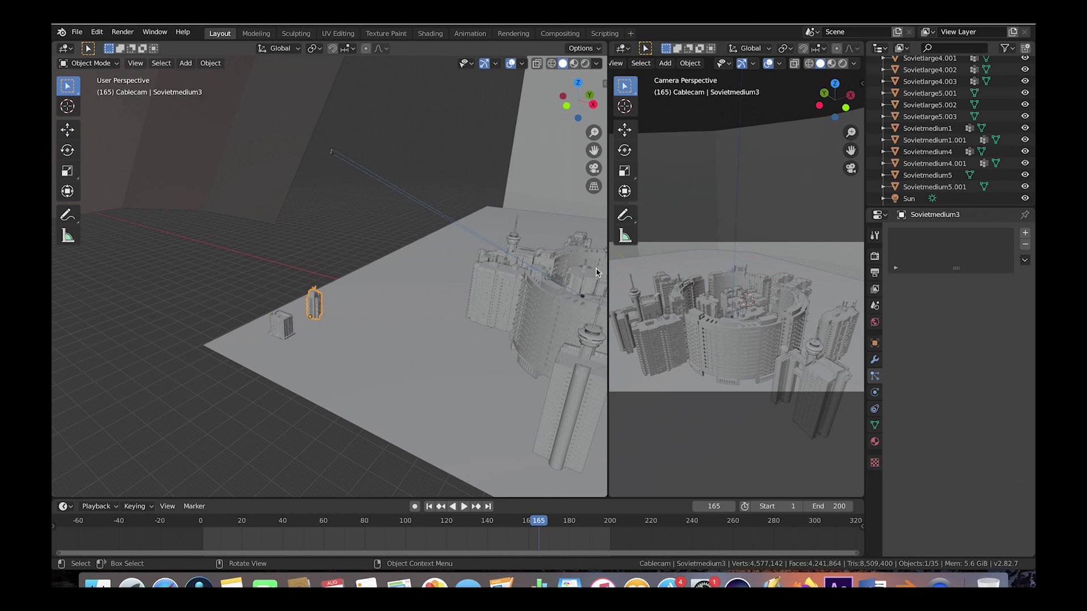
{"action": "left_click", "coordinate": [384, 373]}
{"action": "scroll", "coordinate": [487, 333], "scroll_direction": "left", "scroll_amount": 10}
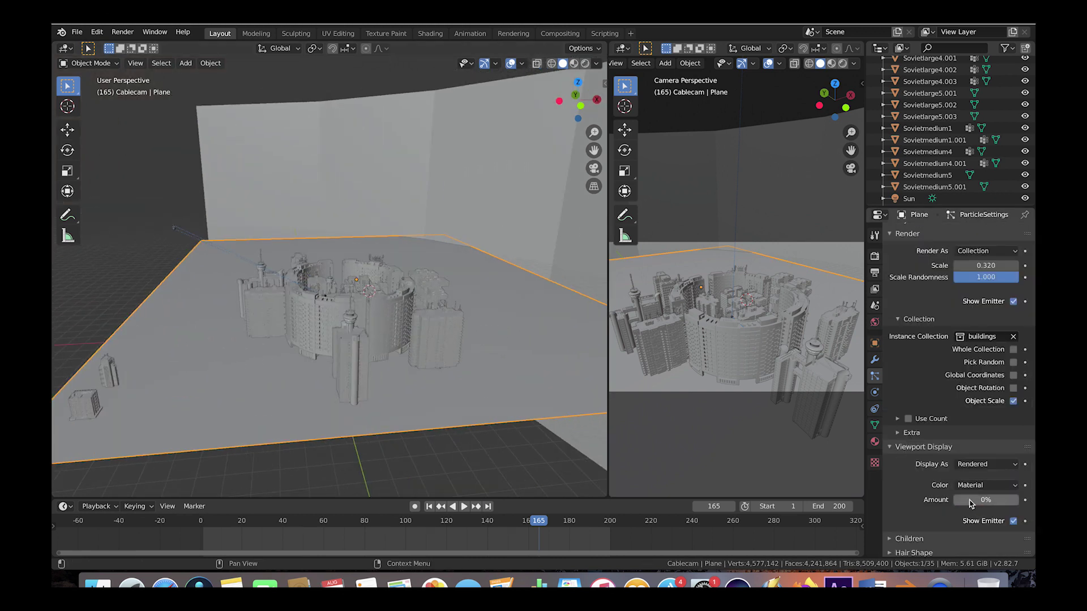
Step: Raise the particle Viewport Display Amount from 0% to 100% to show all scattered buildings, then hide them
{"action": "left_click_drag", "start_coordinate": [971, 501], "coordinate": [975, 501]}
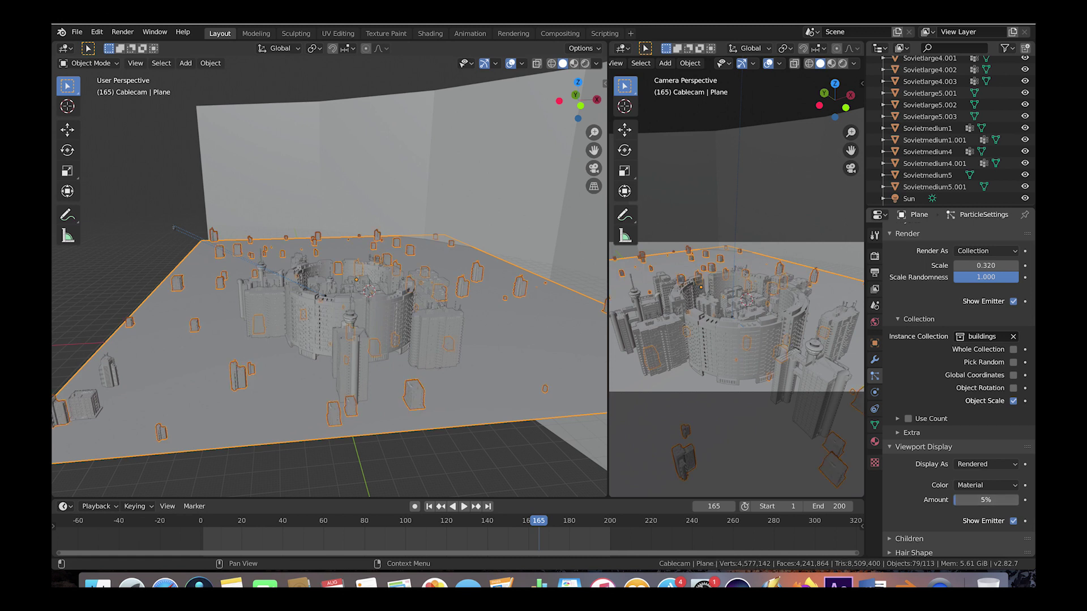
{"action": "left_click_drag", "start_coordinate": [974, 501], "coordinate": [1018, 501]}
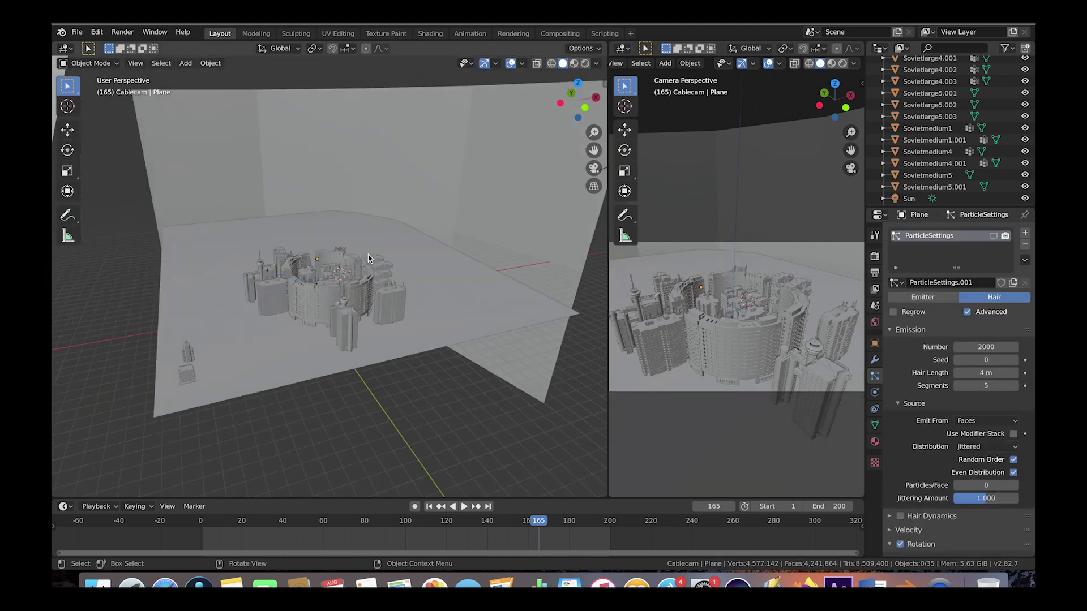
{"action": "middle_click_drag", "start_coordinate": [368, 259], "coordinate": [371, 258]}
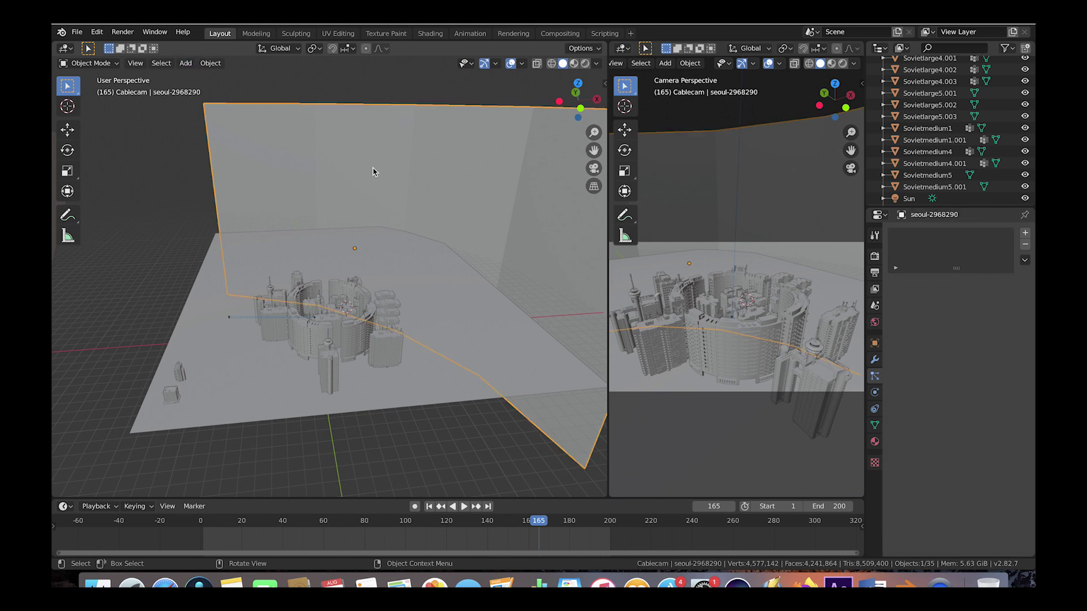
Step: Show the seoul-2968290 backdrop wall's Emission image material
{"action": "scroll", "coordinate": [527, 273], "scroll_direction": "left", "scroll_amount": 10}
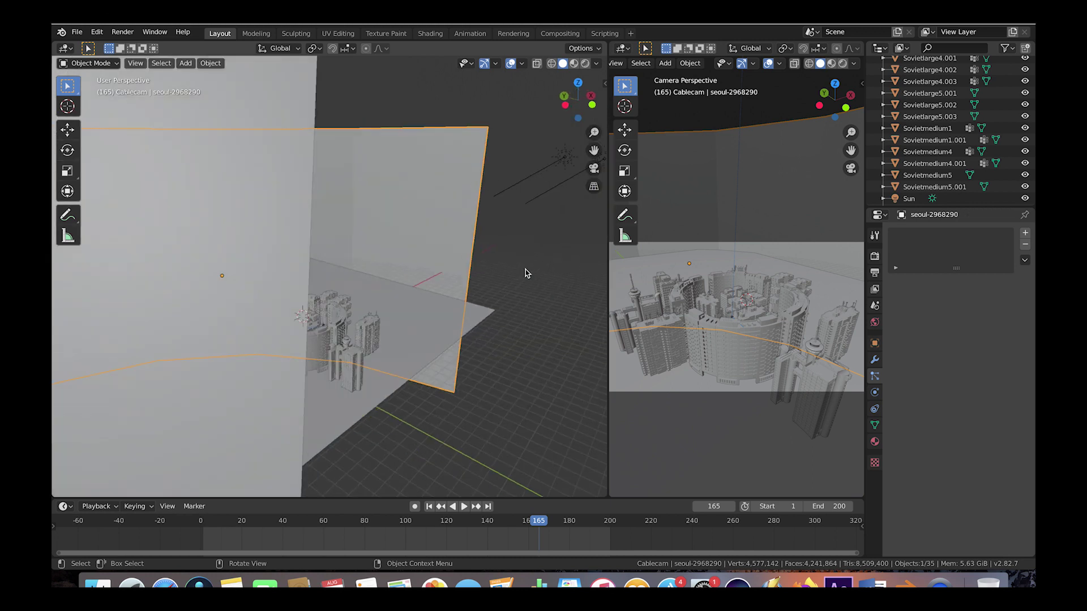
{"action": "scroll", "coordinate": [527, 274], "scroll_direction": "right", "scroll_amount": 6}
{"action": "middle_click_drag", "start_coordinate": [216, 295], "coordinate": [431, 292]}
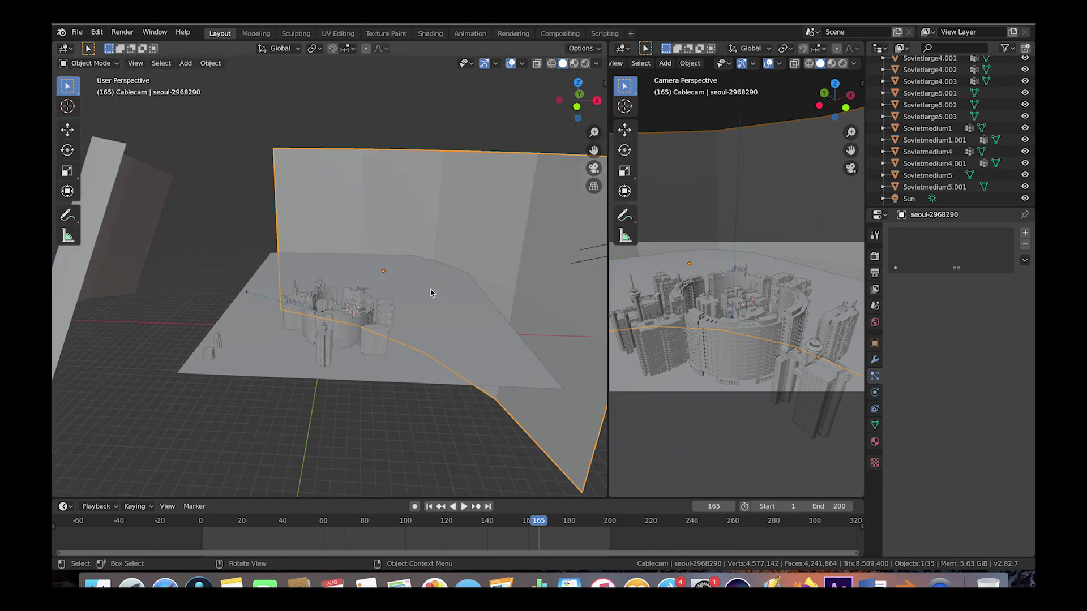
{"action": "left_click", "coordinate": [875, 442]}
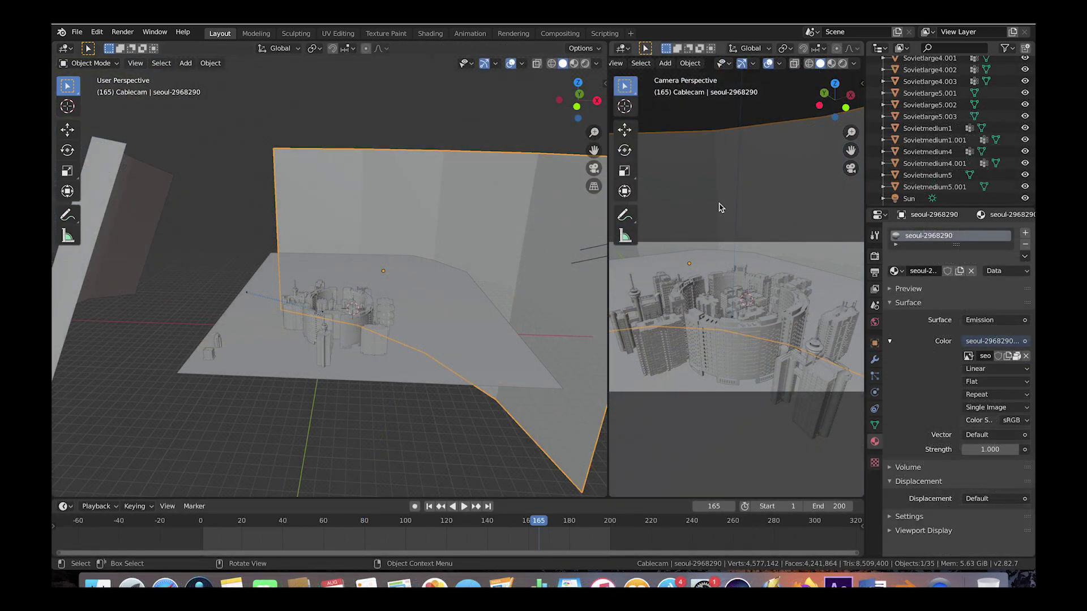
Step: Deselect the curved wall and show the World's Hosek/Wilkie sky: turbidity 2.2, albedo 0.628, strength 1.24
{"action": "middle_click_drag", "start_coordinate": [199, 357], "coordinate": [192, 333]}
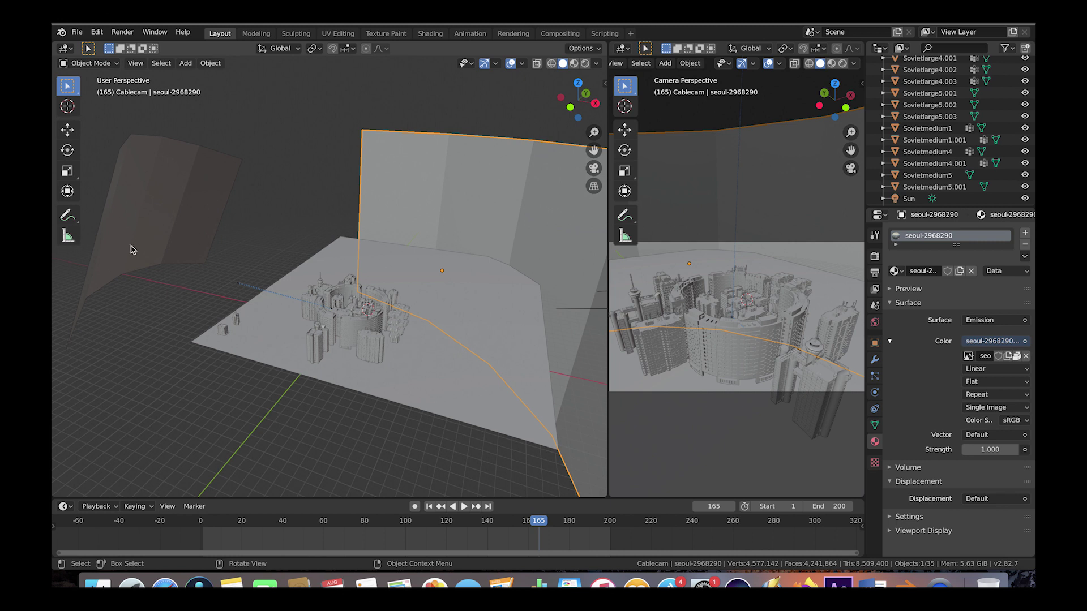
{"action": "middle_click_drag", "start_coordinate": [130, 250], "coordinate": [130, 250]}
{"action": "middle_click_drag", "start_coordinate": [269, 300], "coordinate": [269, 301]}
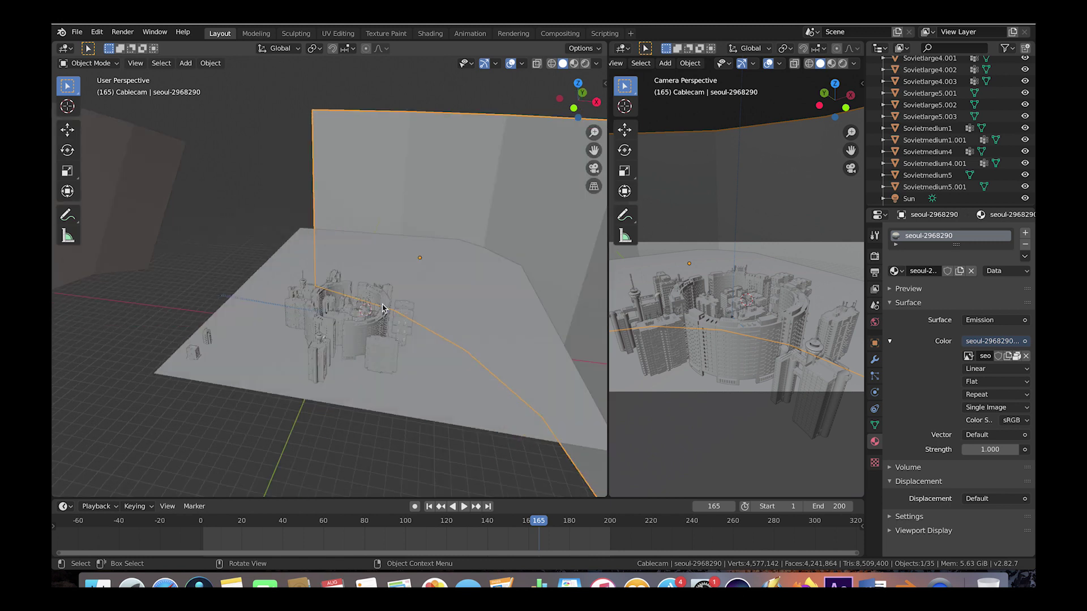
{"action": "middle_click_drag", "start_coordinate": [382, 308], "coordinate": [383, 308]}
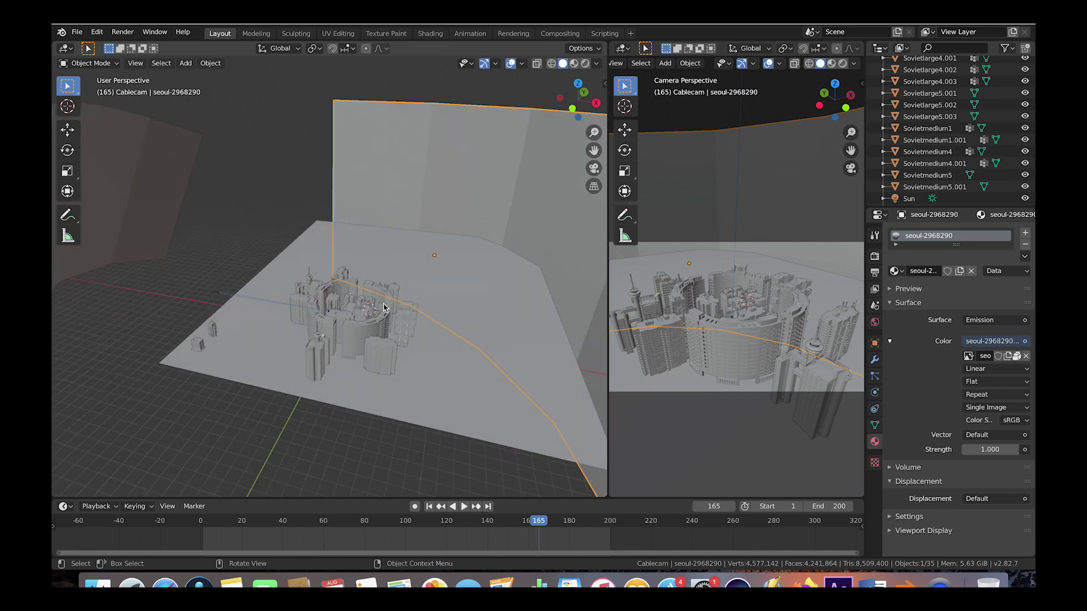
{"action": "left_click", "coordinate": [334, 217]}
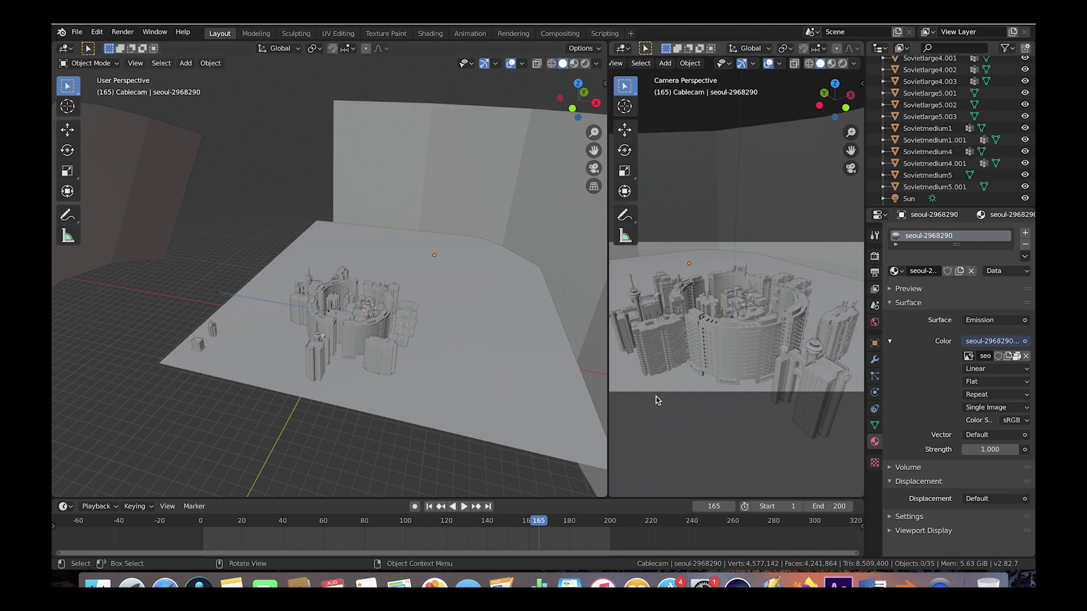
{"action": "left_click", "coordinate": [874, 322]}
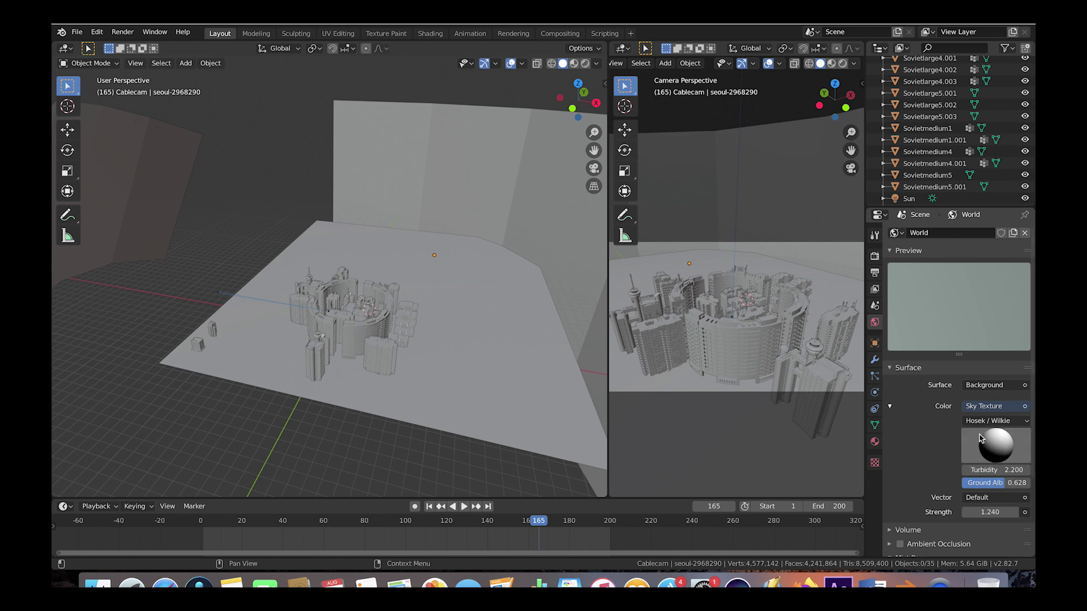
Step: Check the Sun.001 lamp's light settings, then show View Layer passes with Z, Mist and AO enabled
{"action": "middle_click_drag", "start_coordinate": [502, 400], "coordinate": [459, 355]}
{"action": "scroll", "coordinate": [458, 356], "scroll_direction": "down", "scroll_amount": 5}
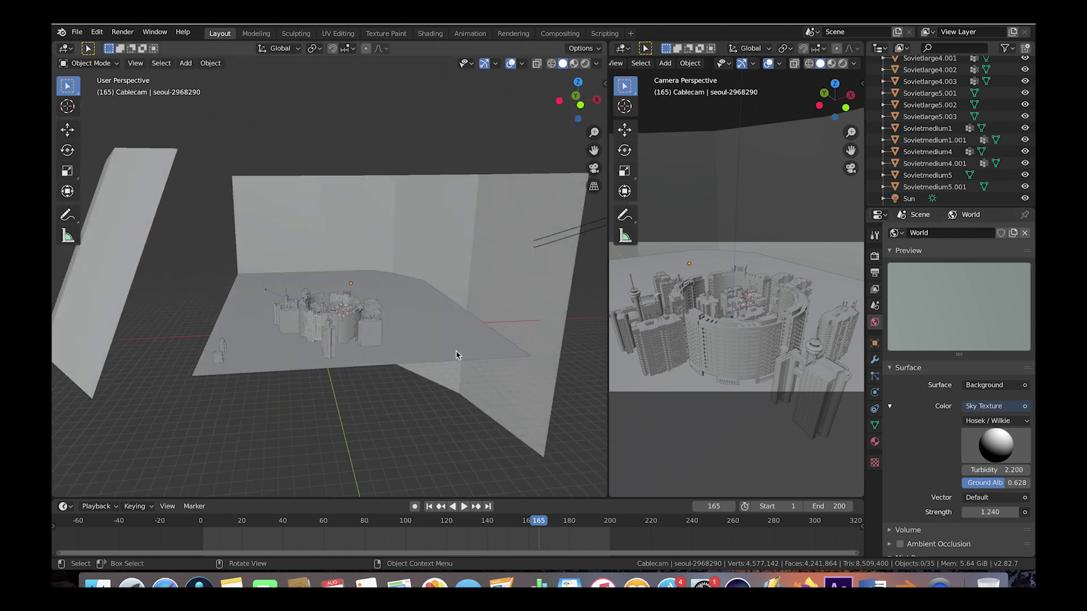
{"action": "scroll", "coordinate": [459, 355], "scroll_direction": "left", "scroll_amount": 5}
{"action": "scroll", "coordinate": [458, 356], "scroll_direction": "right", "scroll_amount": 5}
{"action": "scroll", "coordinate": [459, 356], "scroll_direction": "right", "scroll_amount": 5, "text": "shift"}
{"action": "scroll", "coordinate": [459, 355], "scroll_direction": "up", "scroll_amount": 2, "text": "shift"}
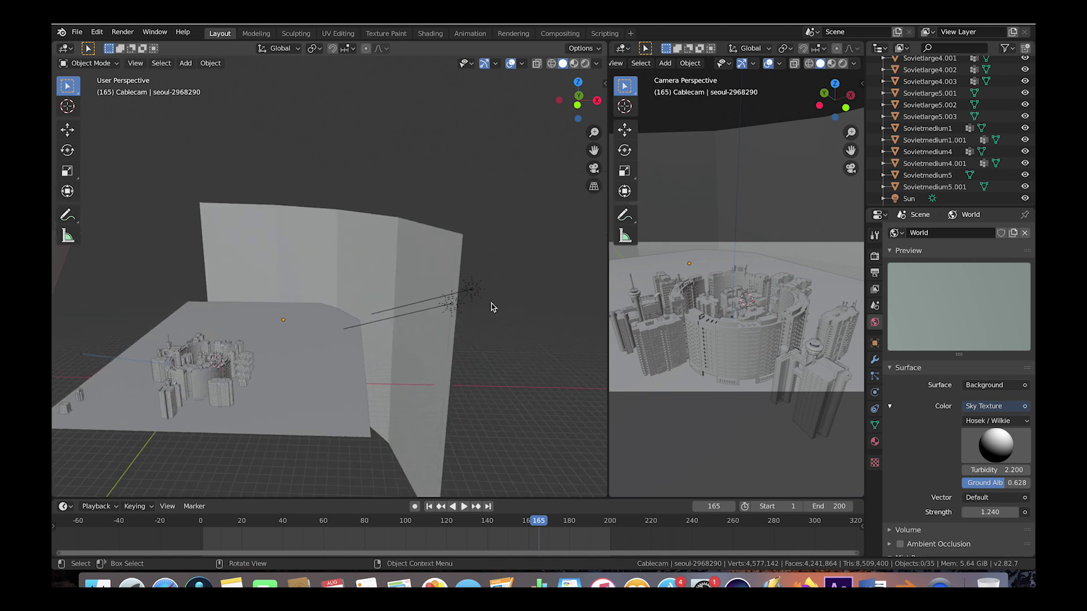
{"action": "scroll", "coordinate": [487, 301], "scroll_direction": "left", "scroll_amount": 3}
{"action": "scroll", "coordinate": [482, 286], "scroll_direction": "left", "scroll_amount": 4}
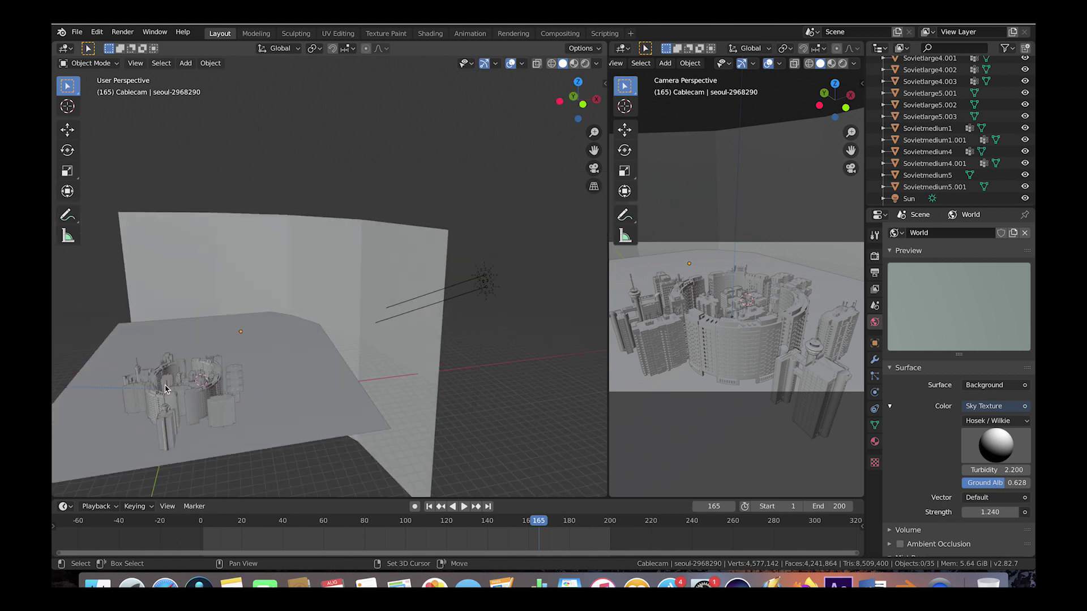
{"action": "scroll", "coordinate": [439, 296], "scroll_direction": "left", "scroll_amount": 5, "text": "shift"}
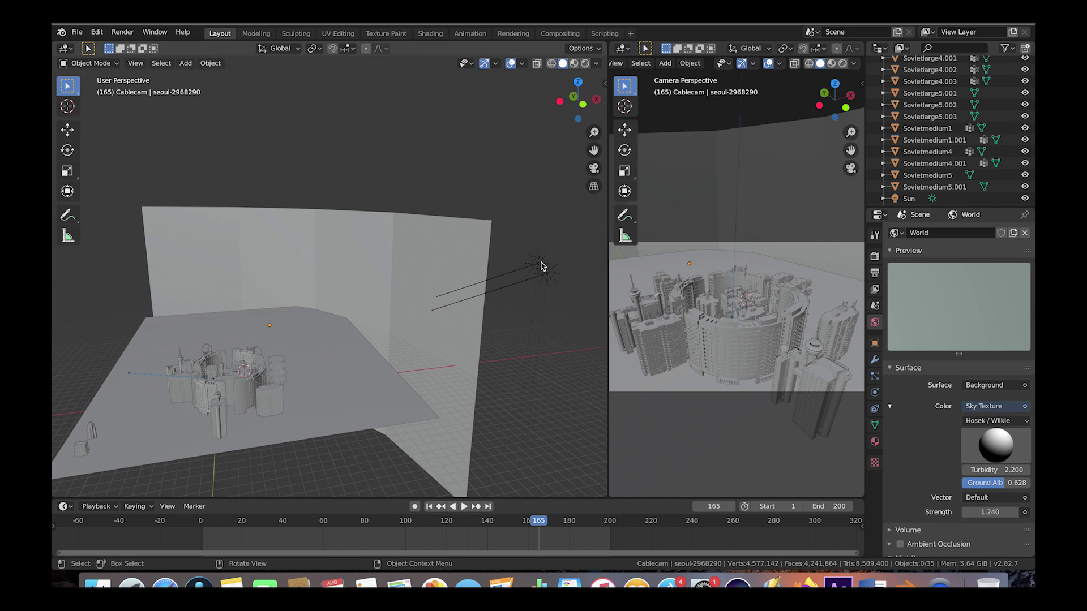
{"action": "left_click", "coordinate": [540, 264]}
{"action": "left_click", "coordinate": [875, 392]}
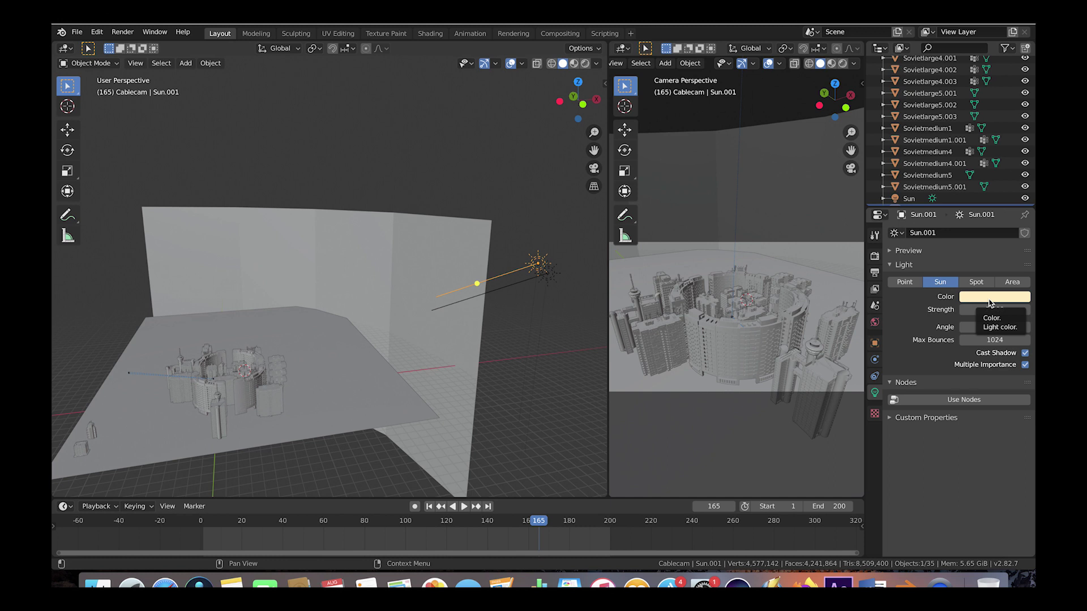
{"action": "left_click", "coordinate": [875, 289]}
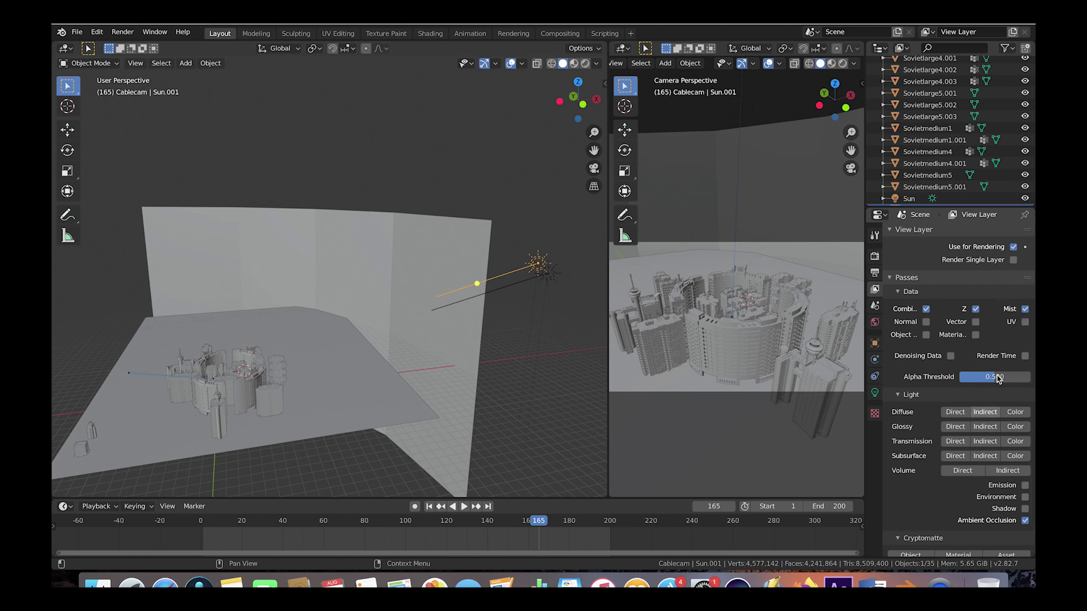
Step: In the Compositing workspace, nudge the File Output node and show the 1920×1080, 24 fps OpenEXR output
{"action": "left_click", "coordinate": [560, 33]}
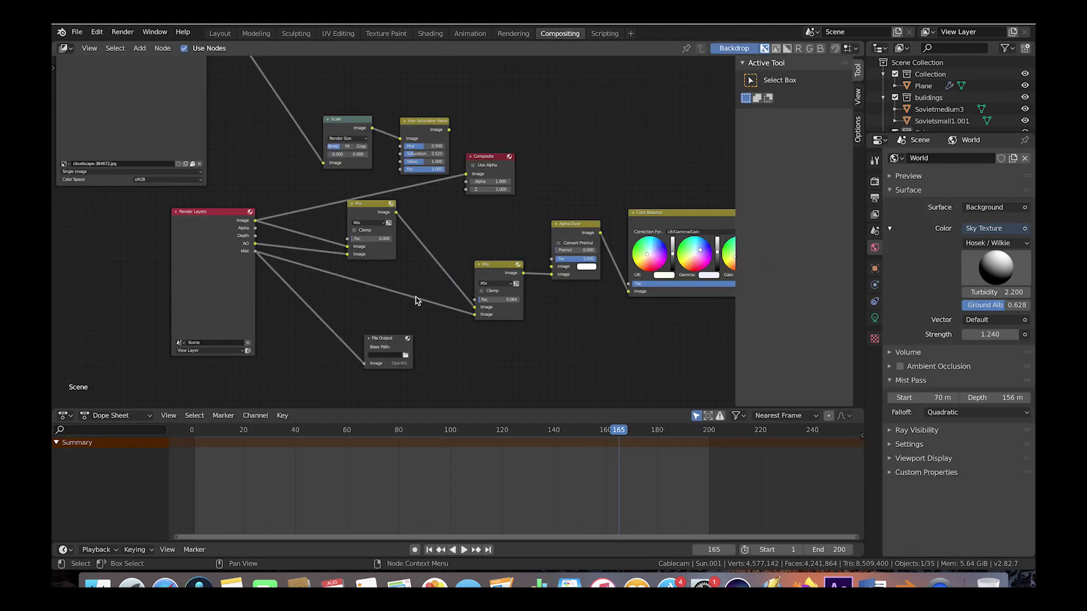
{"action": "left_click_drag", "start_coordinate": [390, 346], "coordinate": [370, 323]}
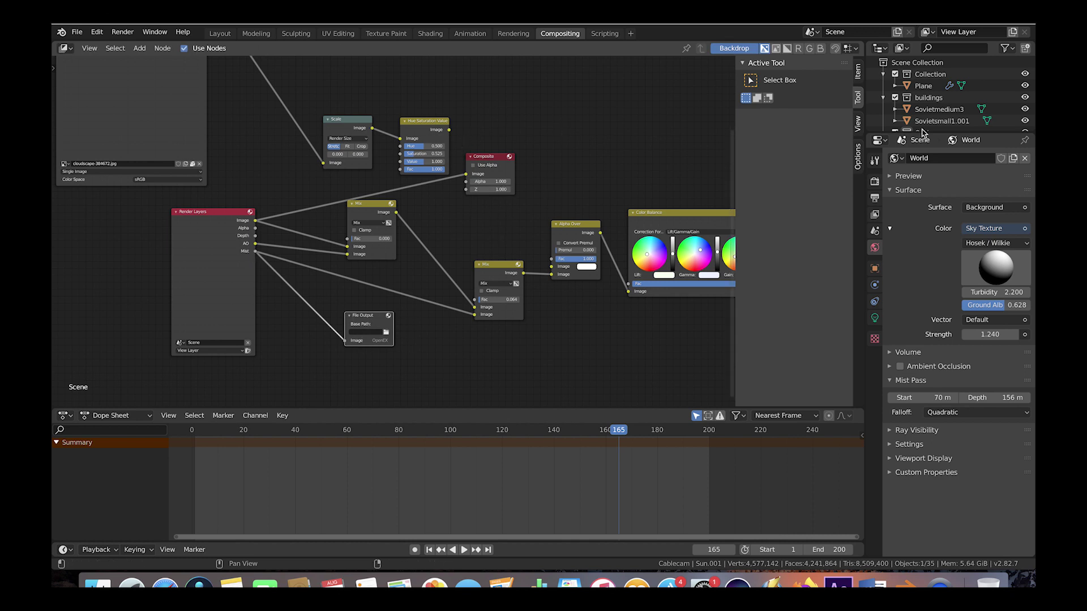
{"action": "left_click", "coordinate": [875, 197]}
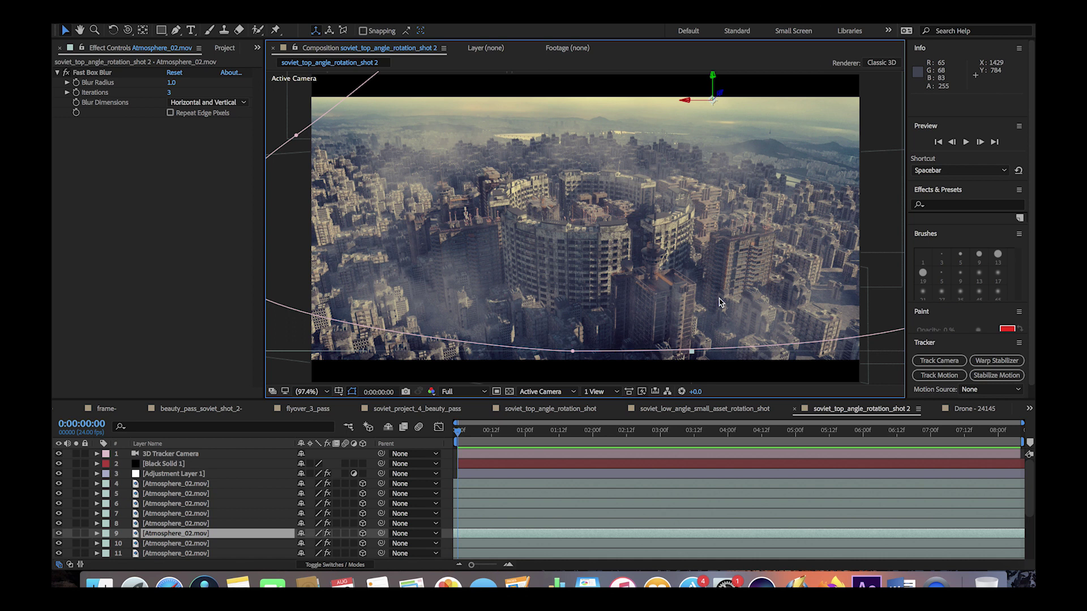
Step: Play back the composited flyover in a maximized viewer
{"action": "left_click", "coordinate": [292, 430]}
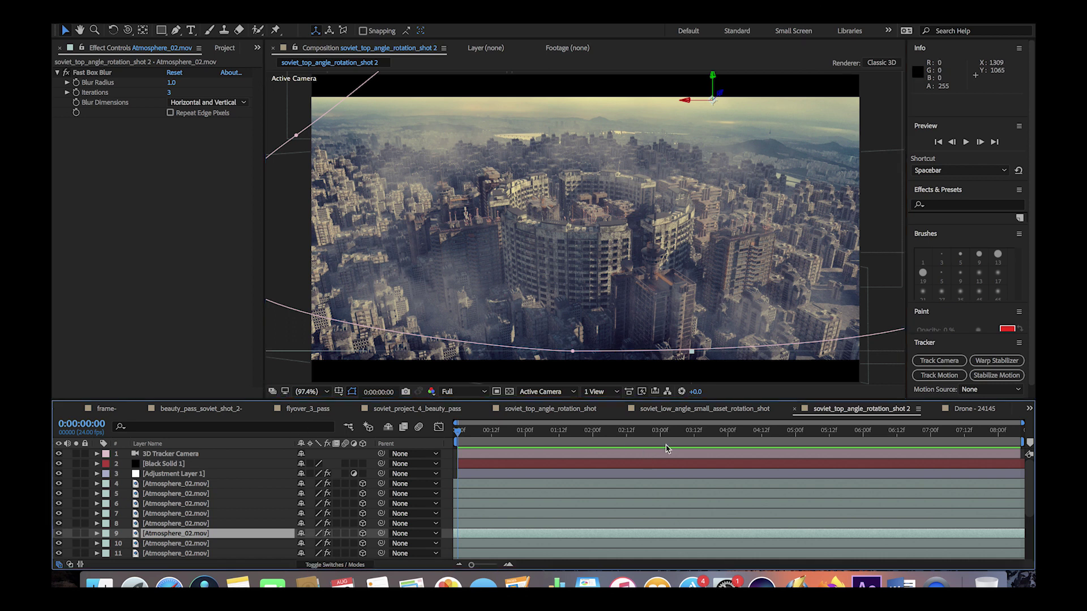
{"action": "key", "text": "grave"}
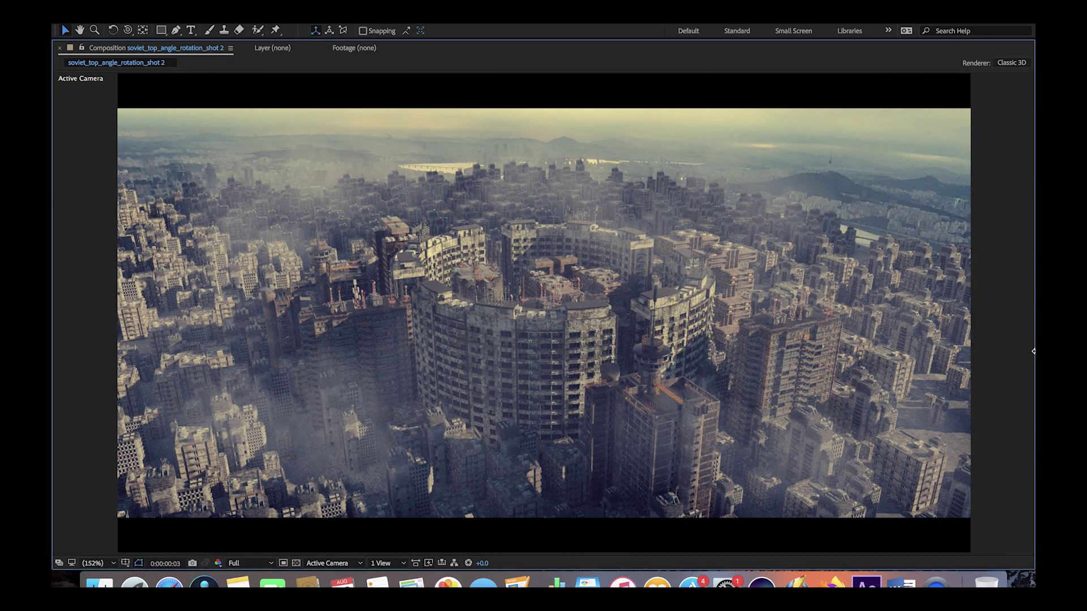
{"action": "key", "text": "space"}
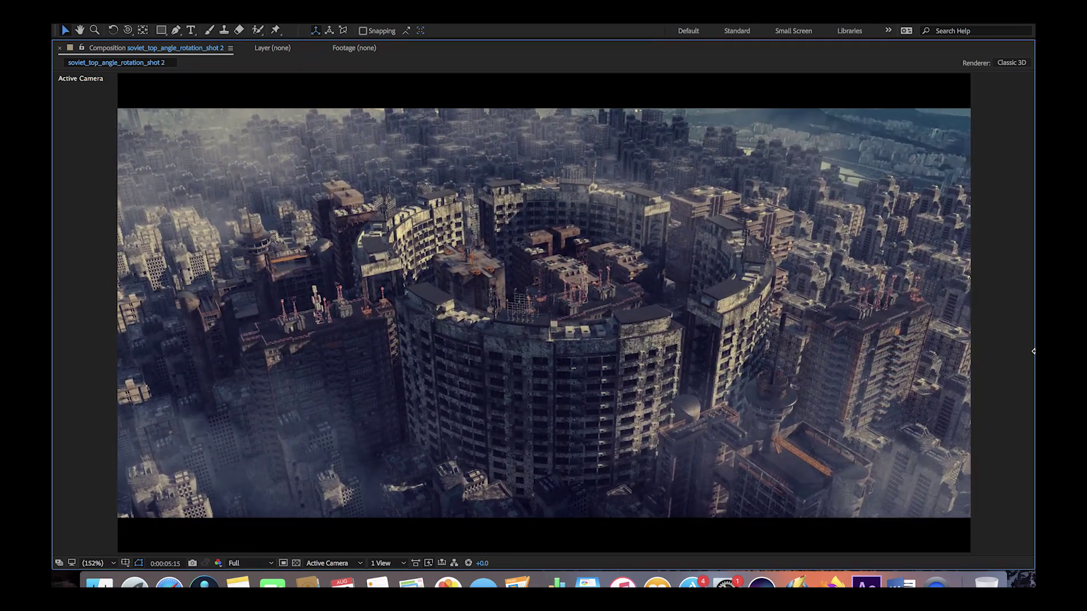
Step: Restore the panels, hide layers 3–18, and return the time indicator near the shot's start
{"action": "key", "text": "grave"}
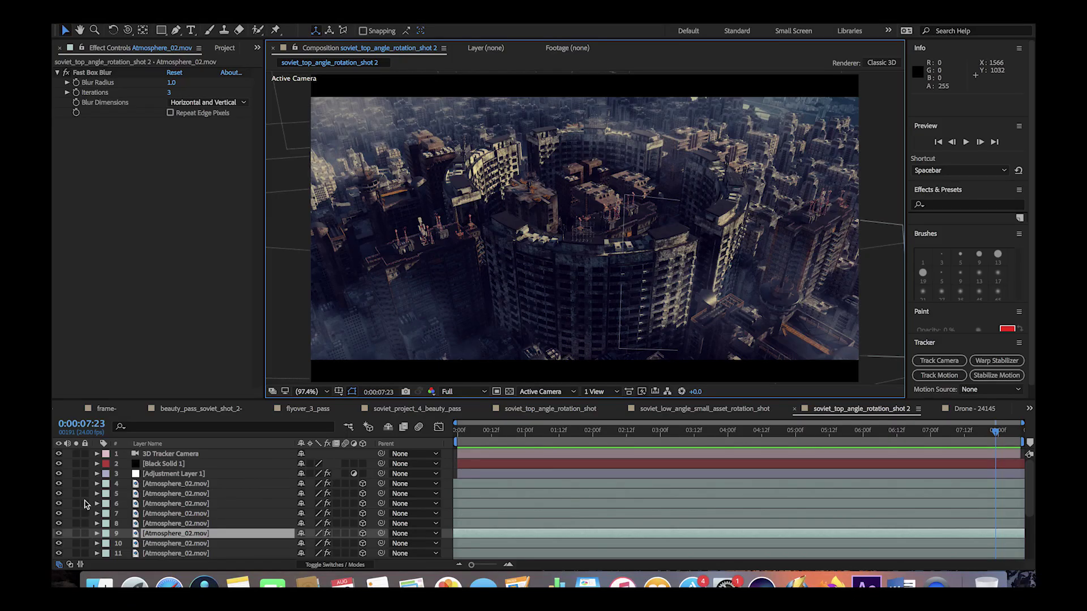
{"action": "left_click_drag", "start_coordinate": [58, 475], "coordinate": [58, 556]}
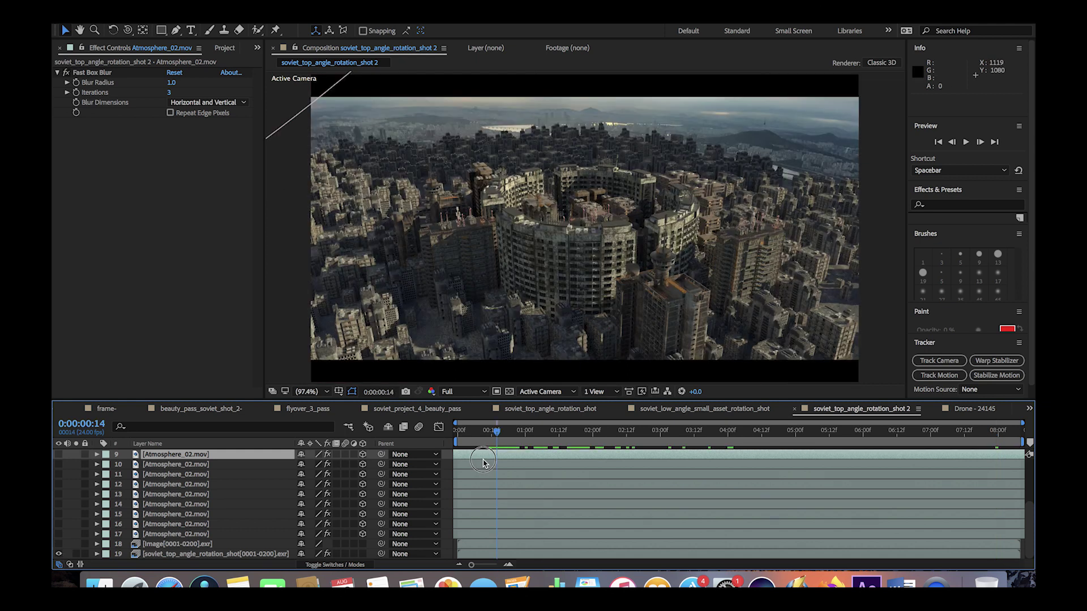
{"action": "left_click_drag", "start_coordinate": [496, 452], "coordinate": [633, 453]}
Step: Select the image[0001-0200].exr depth pass layer, make it visible, and expand its Transform properties
{"action": "left_click", "coordinate": [167, 553]}
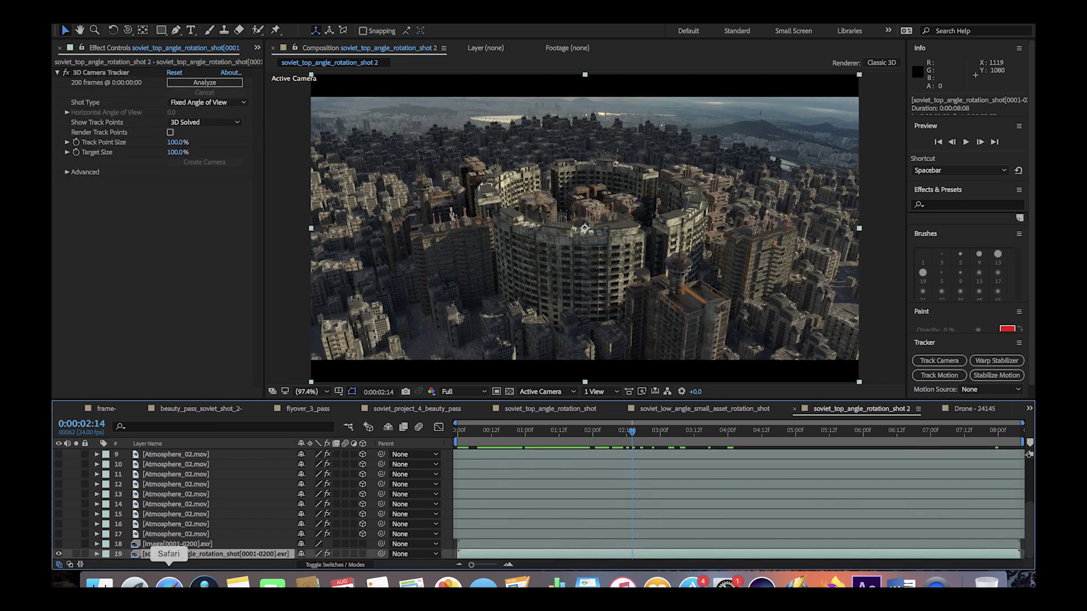
{"action": "left_click", "coordinate": [167, 547]}
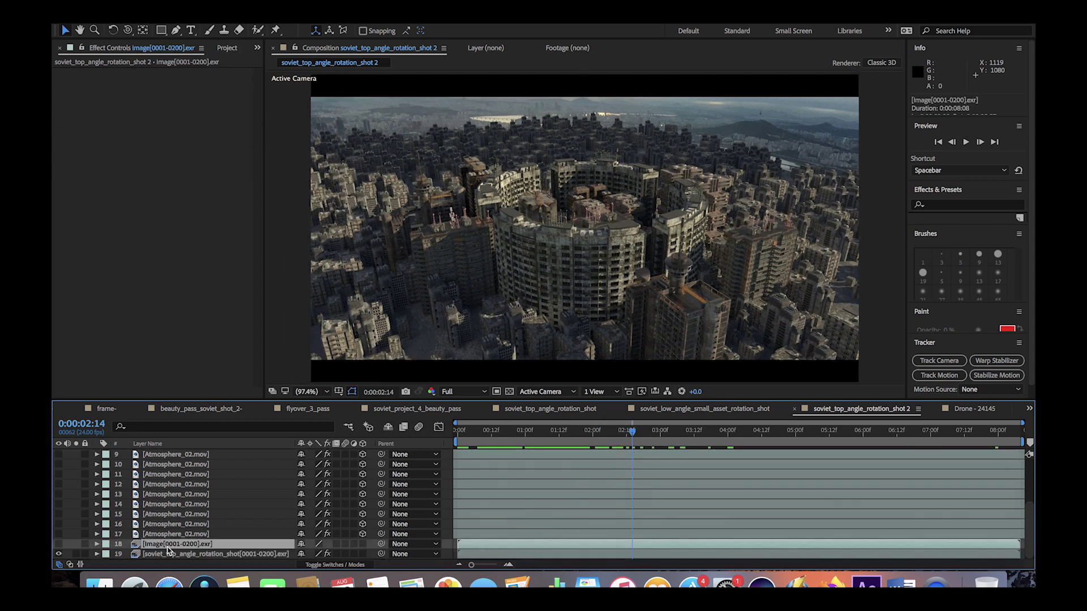
{"action": "left_click", "coordinate": [58, 544]}
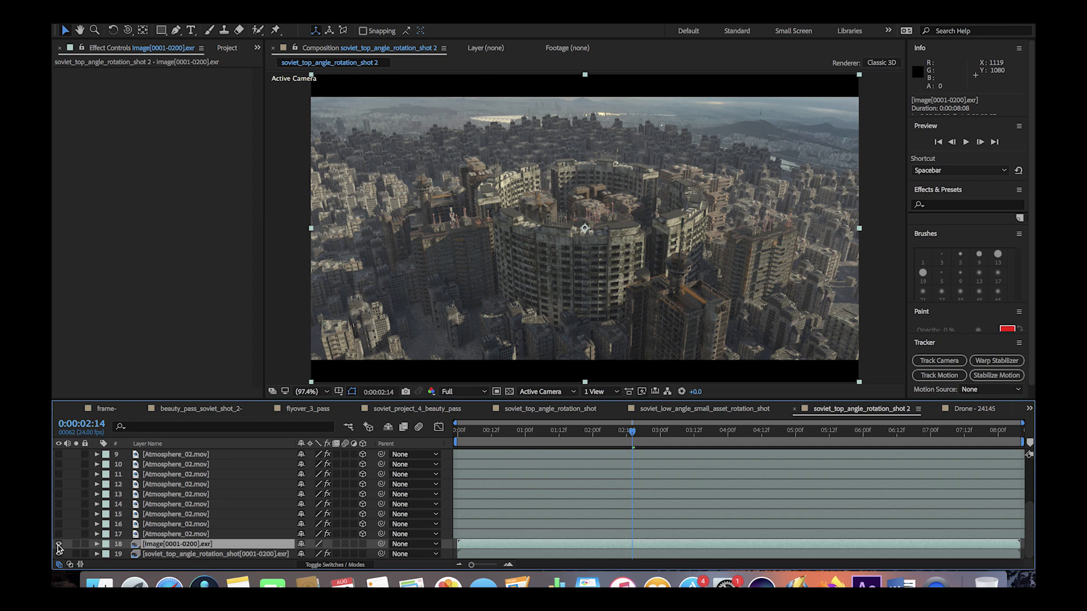
{"action": "left_click", "coordinate": [97, 544]}
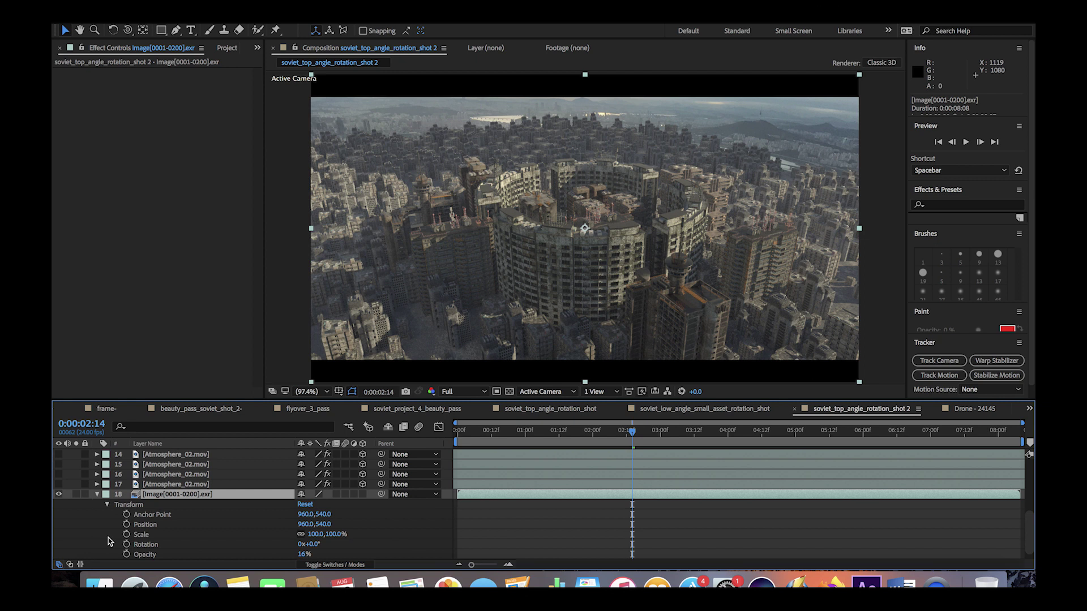
Step: Solo the depth pass, test raising its opacity from 16% to 38%, then undo and unsolo
{"action": "left_click", "coordinate": [76, 494]}
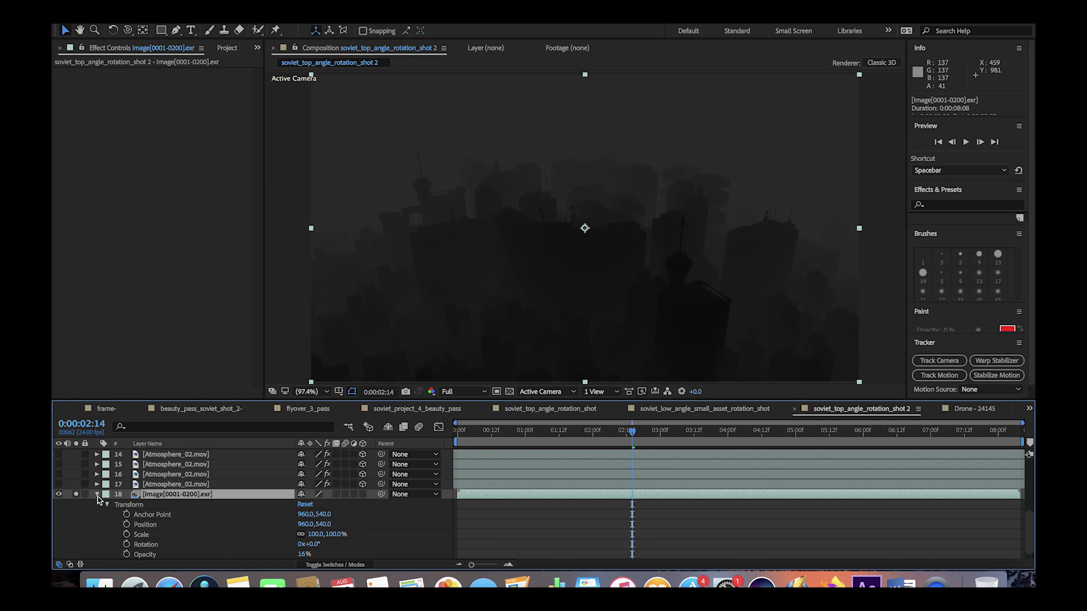
{"action": "scroll", "coordinate": [190, 530], "scroll_direction": "down", "scroll_amount": 1}
{"action": "left_click_drag", "start_coordinate": [305, 544], "coordinate": [309, 547]}
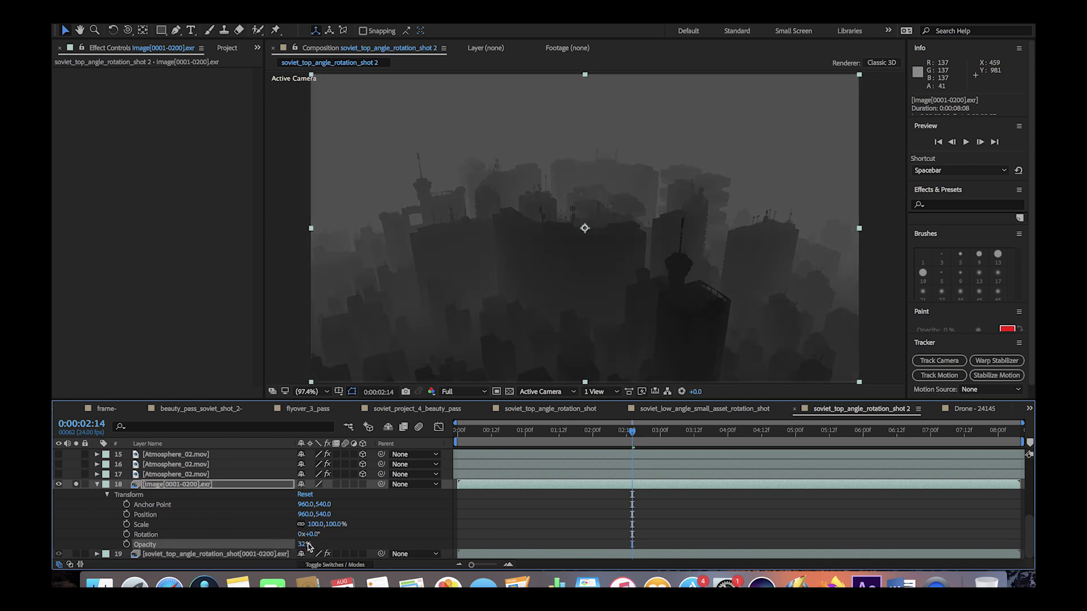
{"action": "key", "text": "super+z"}
{"action": "key", "text": "super+z"}
{"action": "left_click", "coordinate": [97, 485]}
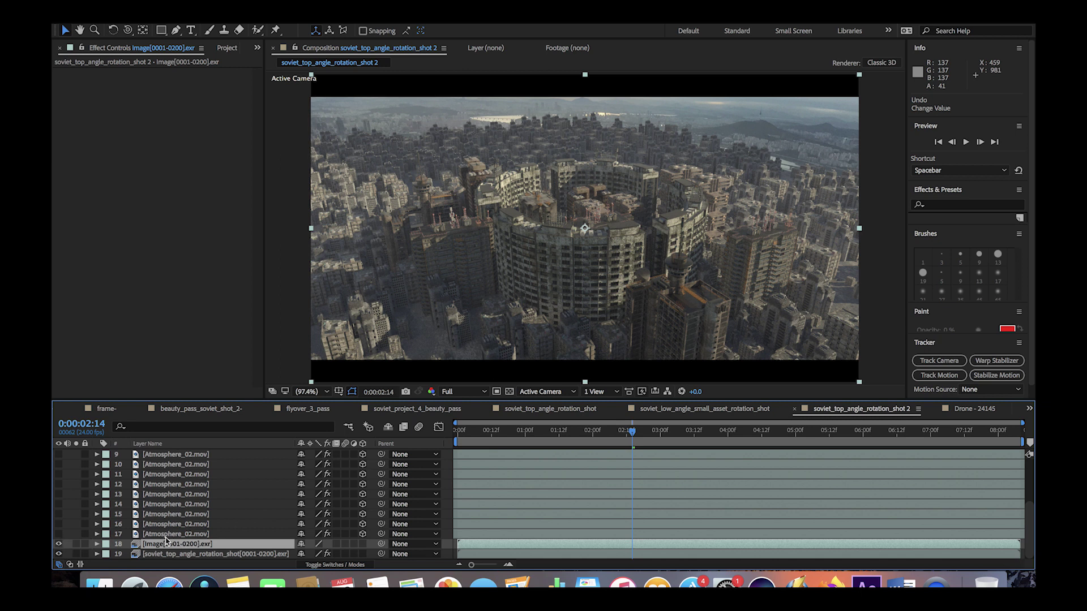
Step: Switch the Atmosphere_02.mov haze layers back on, from layer 17 upward
{"action": "left_click", "coordinate": [165, 537]}
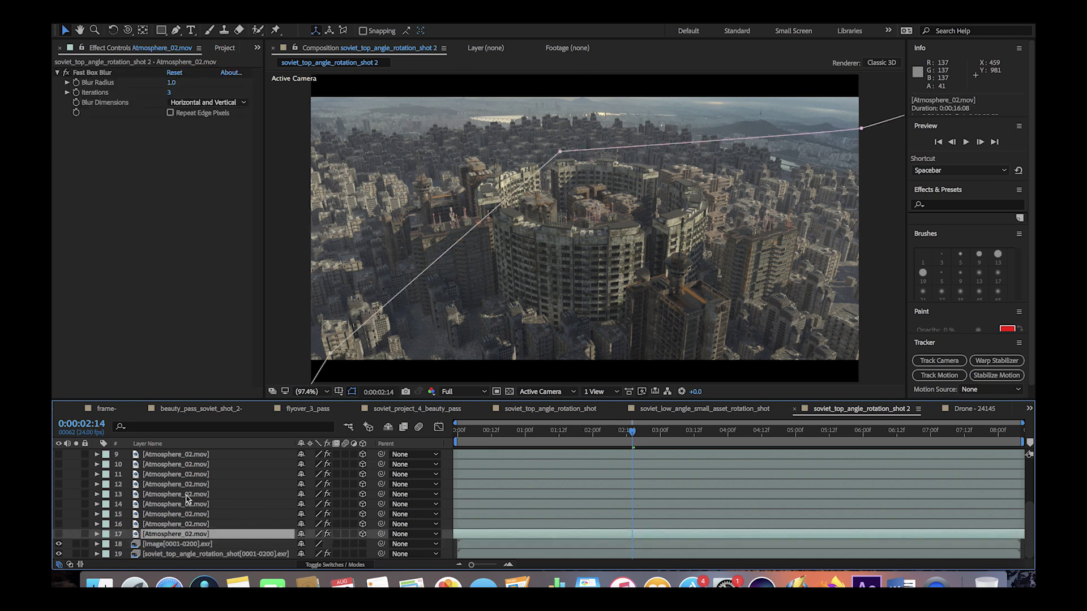
{"action": "scroll", "coordinate": [187, 499], "scroll_direction": "up", "scroll_amount": 1}
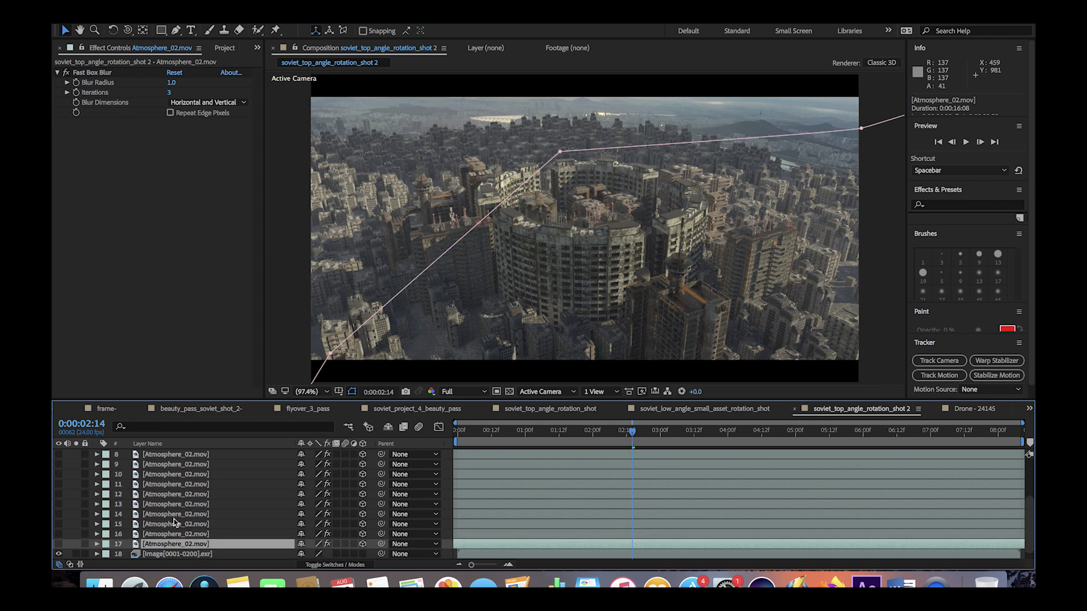
{"action": "left_click_drag", "start_coordinate": [58, 544], "coordinate": [59, 449]}
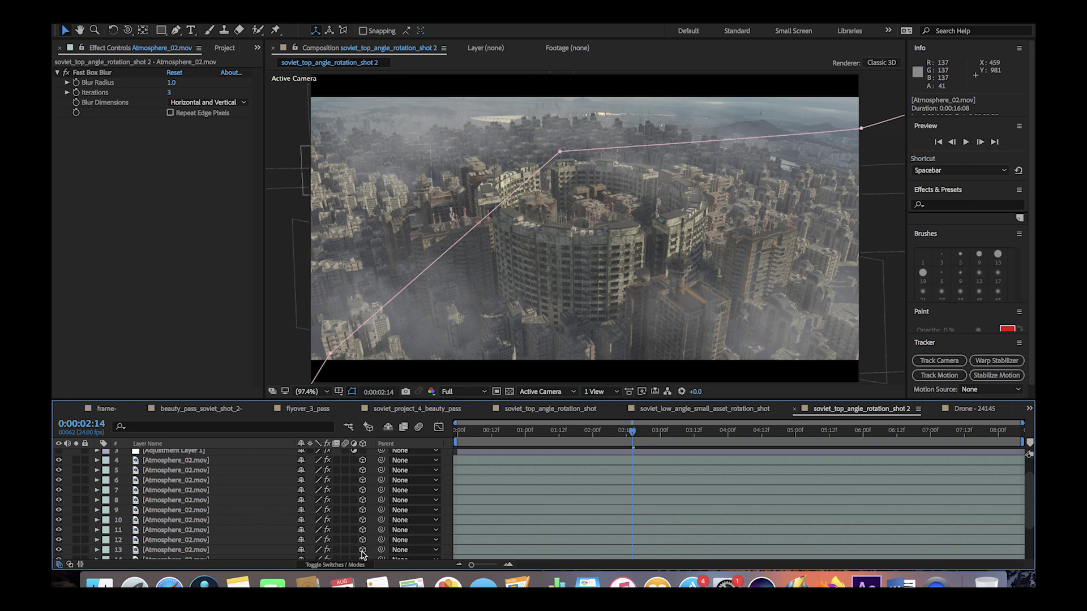
Step: Select the 3D Tracker Camera layer and return to the shot's first frame
{"action": "scroll", "coordinate": [154, 462], "scroll_direction": "up", "scroll_amount": 2}
{"action": "left_click", "coordinate": [179, 455]}
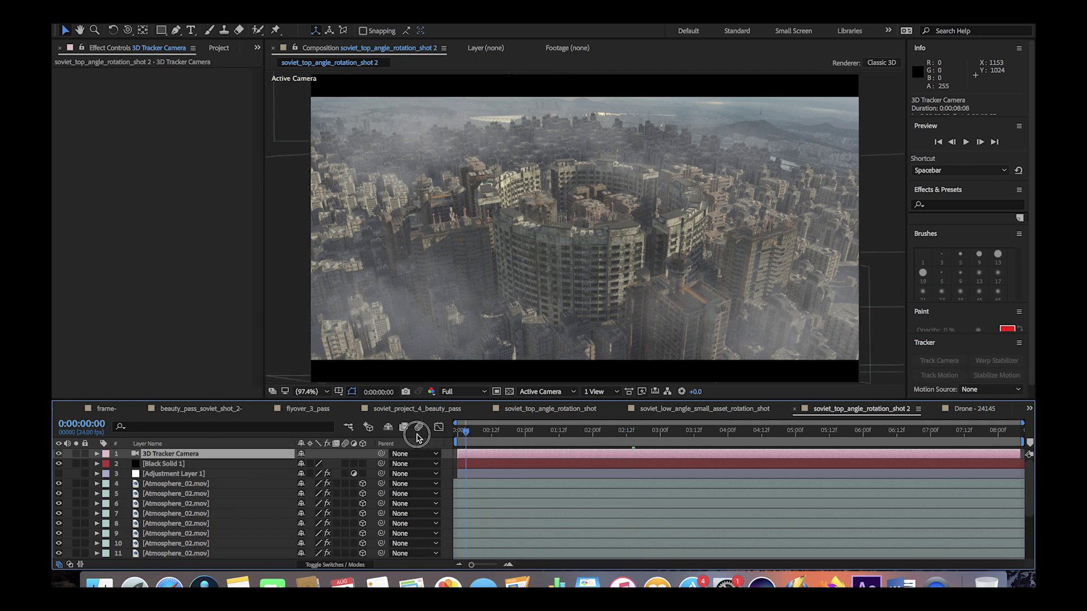
{"action": "key", "text": "Home"}
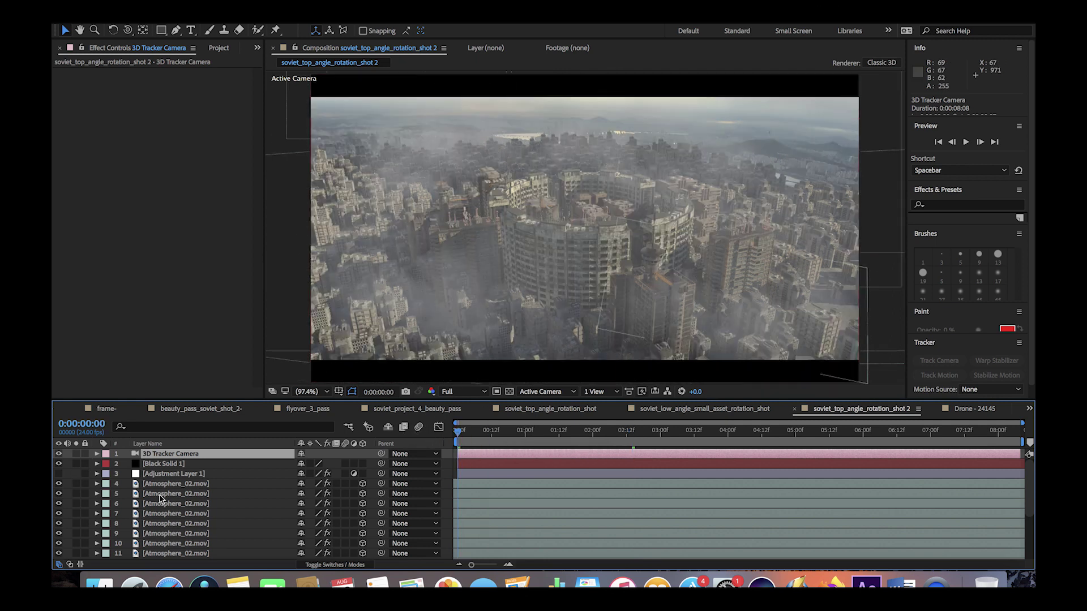
Step: Hide the city render on layer 19, RAM-preview the clouds alone, then show the city again
{"action": "scroll", "coordinate": [161, 498], "scroll_direction": "down", "scroll_amount": 3}
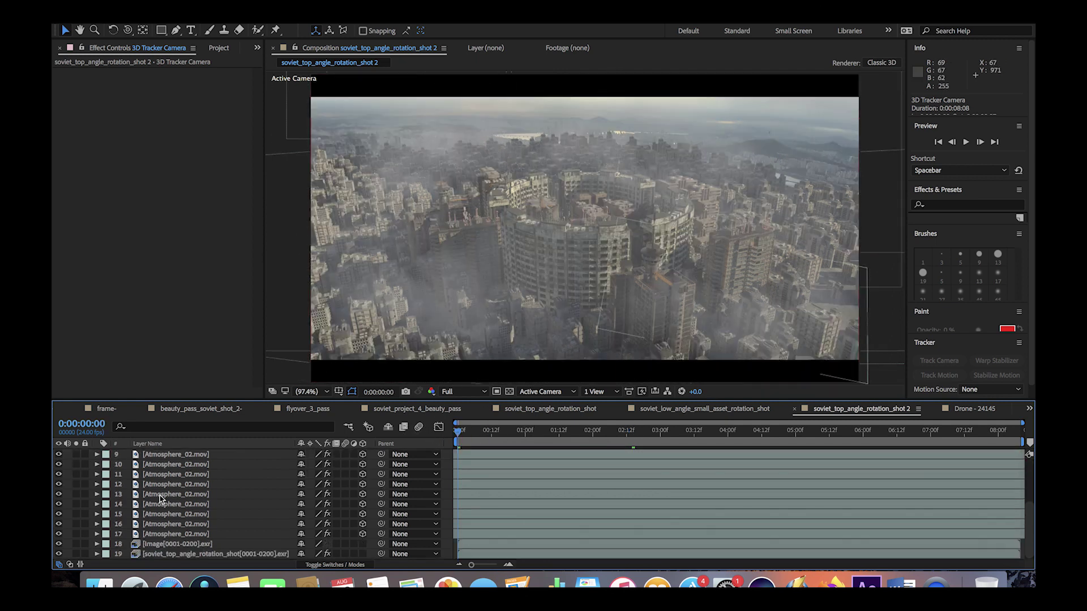
{"action": "left_click", "coordinate": [59, 553]}
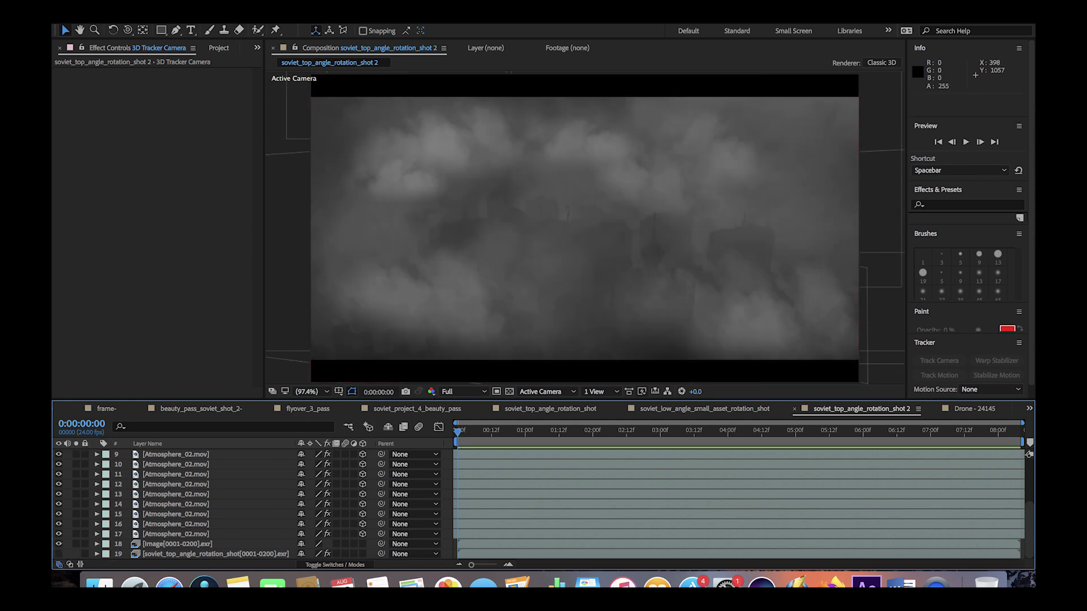
{"action": "key", "text": "space"}
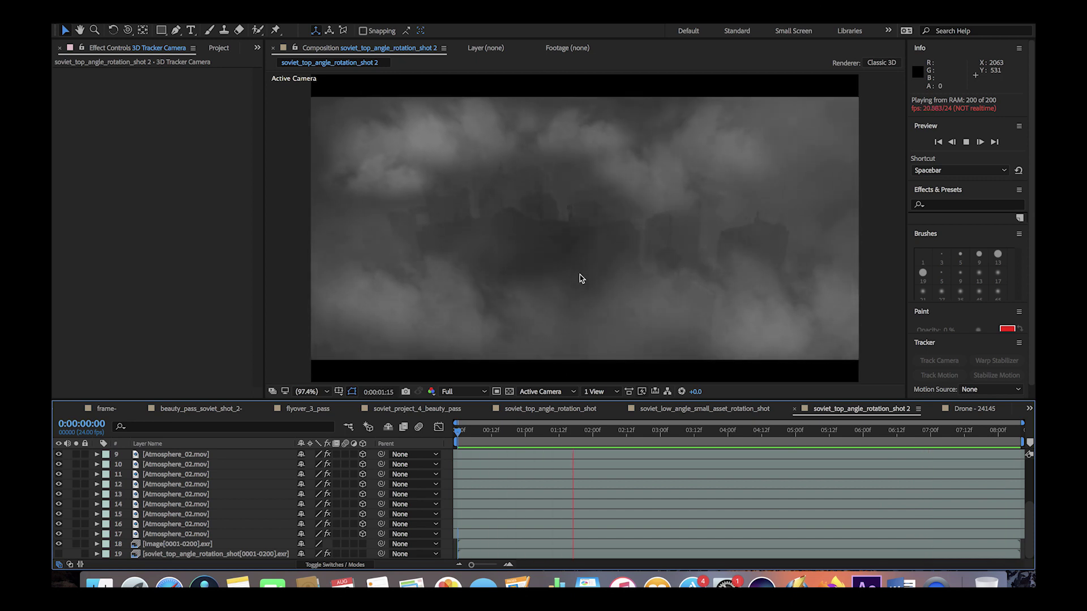
{"action": "left_click", "coordinate": [58, 553]}
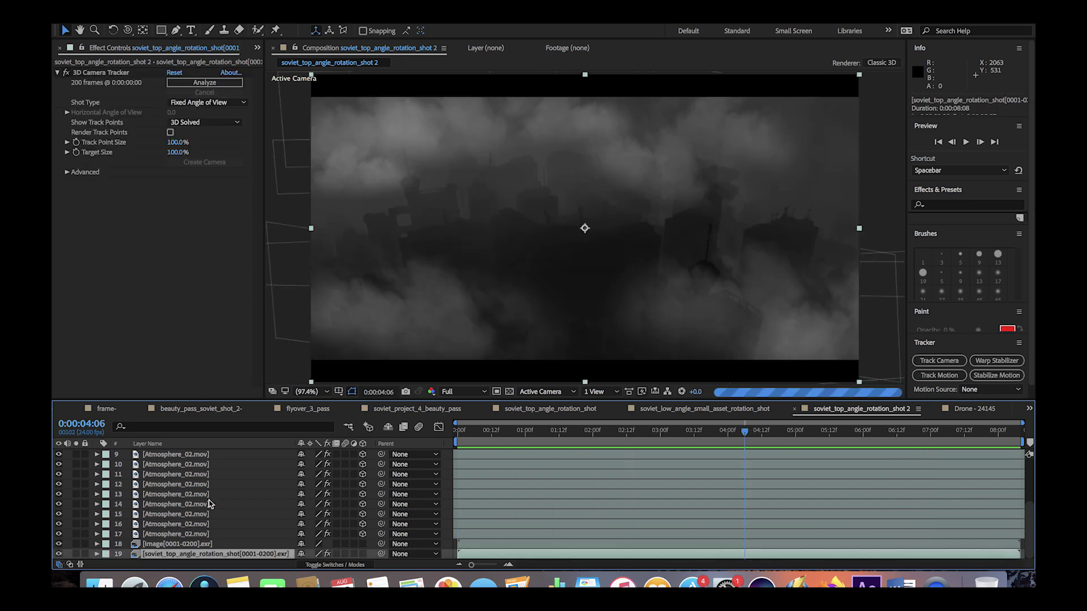
Step: Turn on Adjustment Layer 1, which holds the color grade
{"action": "scroll", "coordinate": [240, 481], "scroll_direction": "up", "scroll_amount": 4}
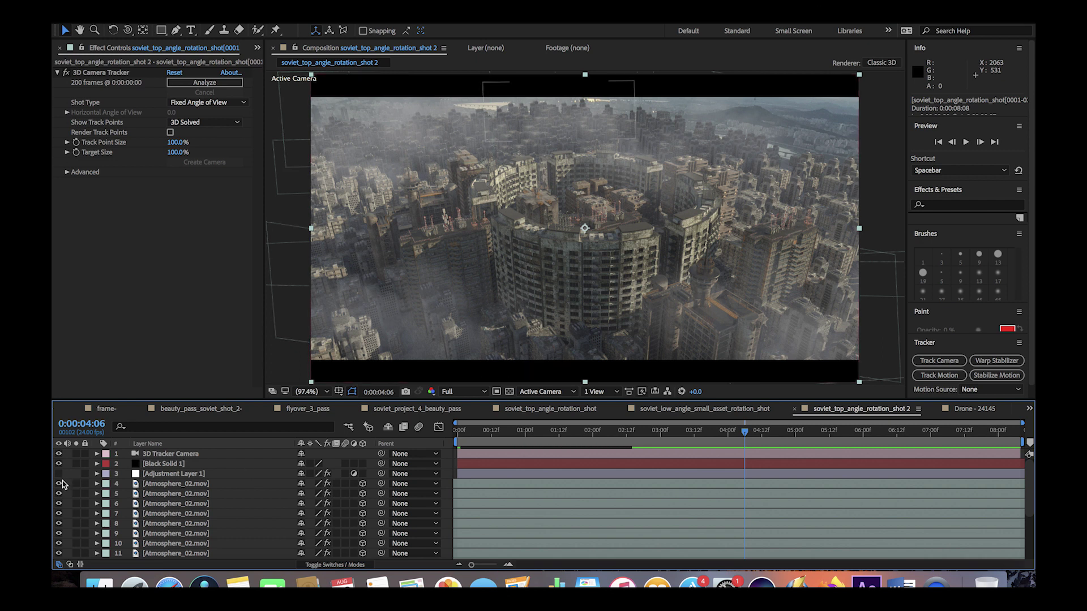
{"action": "left_click", "coordinate": [175, 474]}
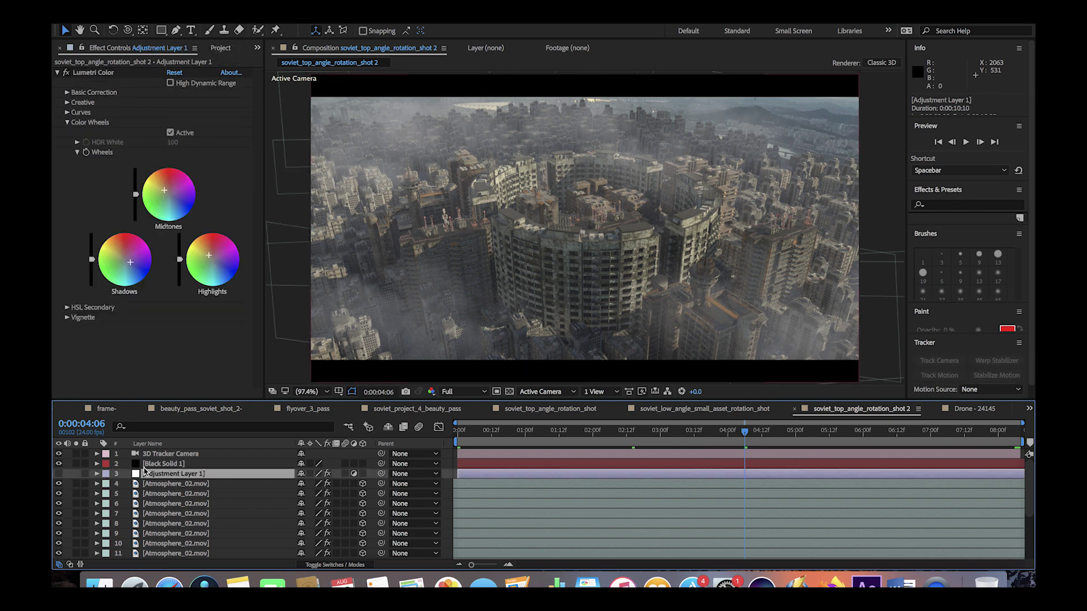
{"action": "left_click", "coordinate": [58, 474]}
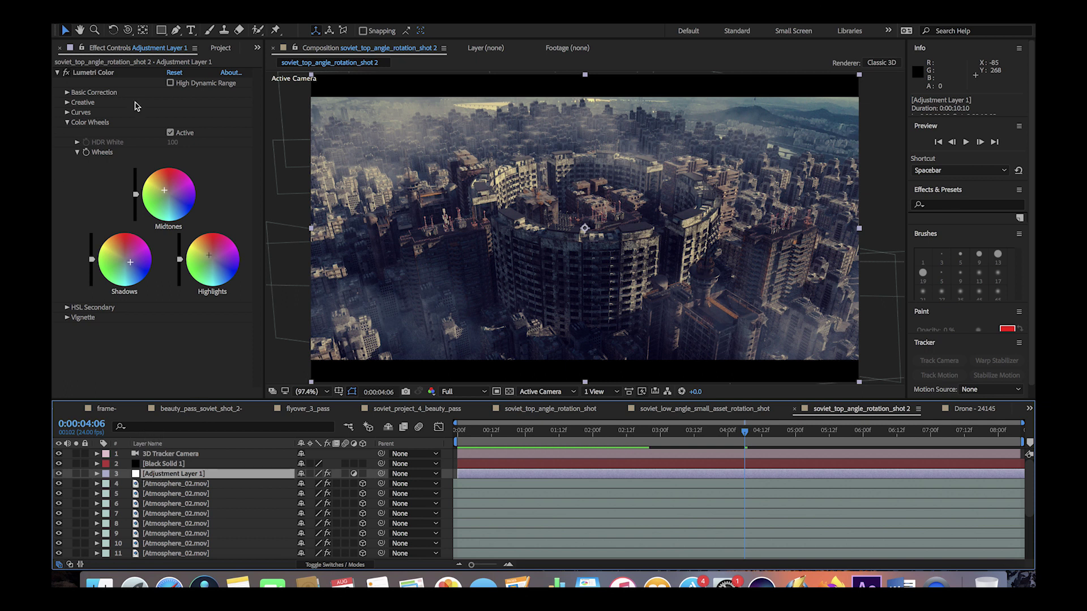
Step: Confirm Lumetri Color's Creative look is Fuji ETERNA 250D Fuji 3510 (by Adobe) at intensity 100
{"action": "left_click", "coordinate": [94, 73]}
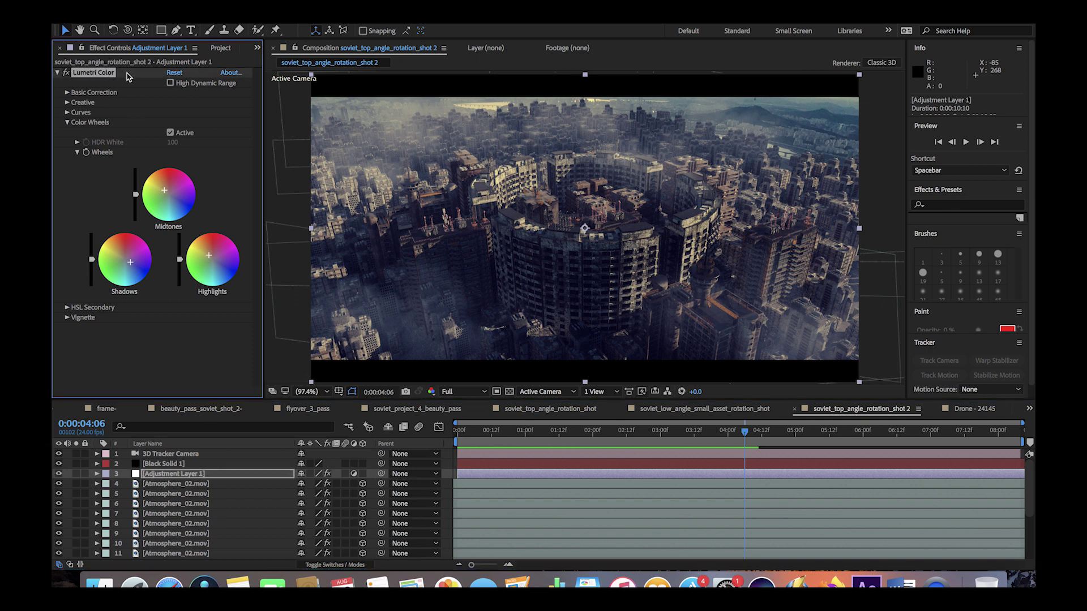
{"action": "left_click", "coordinate": [67, 103]}
{"action": "left_click", "coordinate": [204, 123]}
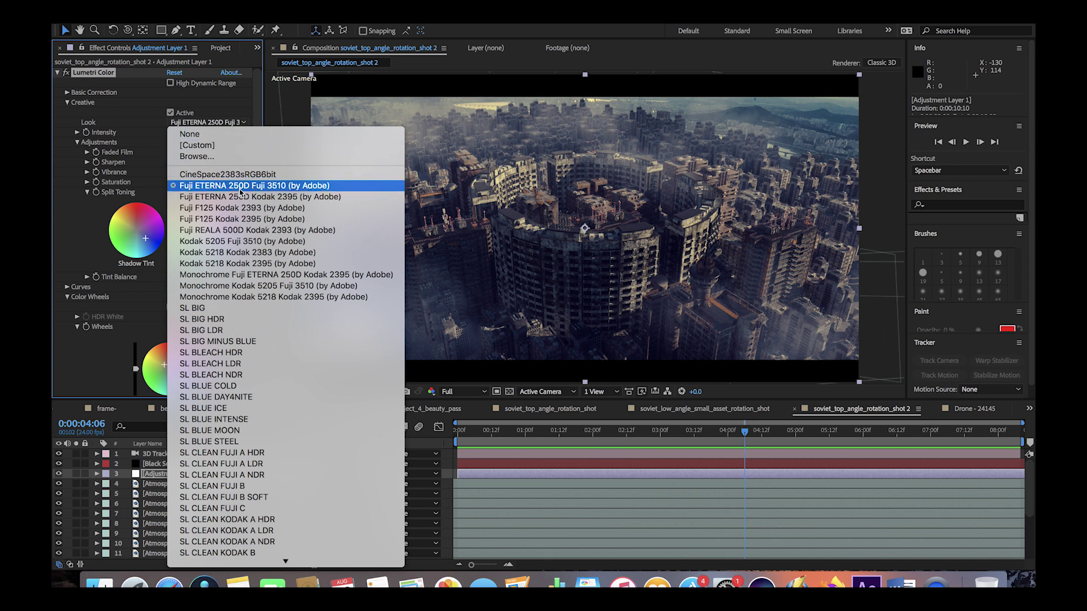
{"action": "left_click", "coordinate": [134, 117]}
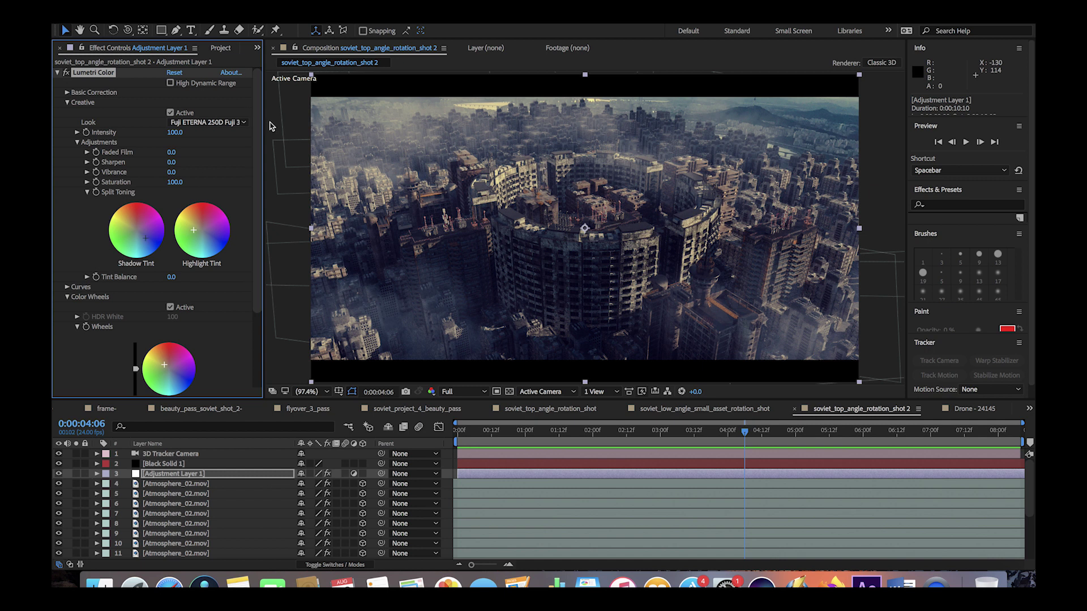
{"action": "scroll", "coordinate": [150, 280], "scroll_direction": "down", "scroll_amount": 5}
{"action": "scroll", "coordinate": [149, 287], "scroll_direction": "up", "scroll_amount": 5}
{"action": "scroll", "coordinate": [103, 351], "scroll_direction": "down", "scroll_amount": 5}
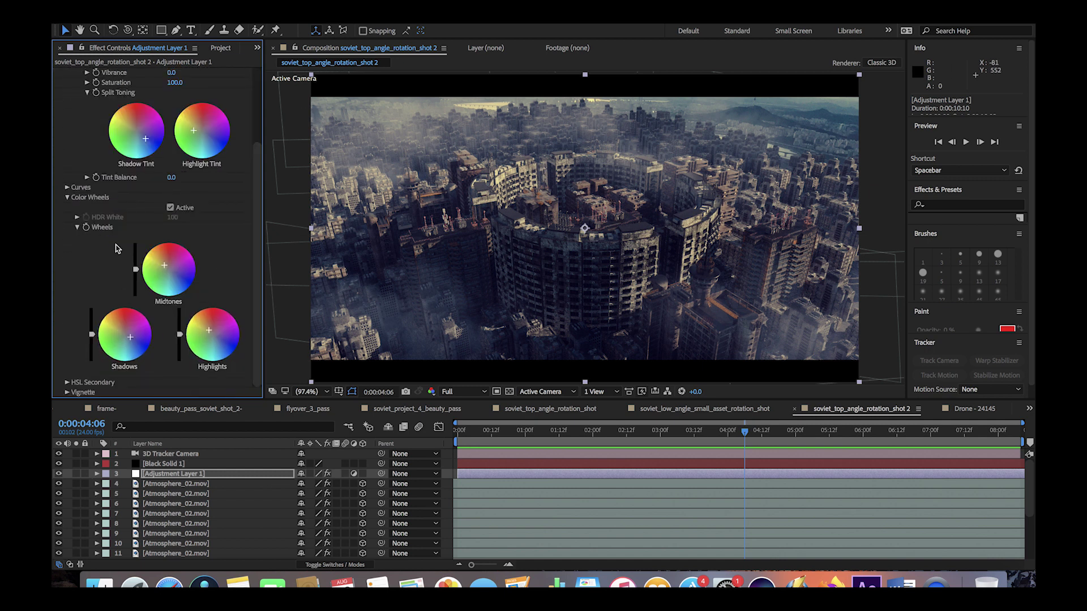
{"action": "scroll", "coordinate": [116, 249], "scroll_direction": "up", "scroll_amount": 5}
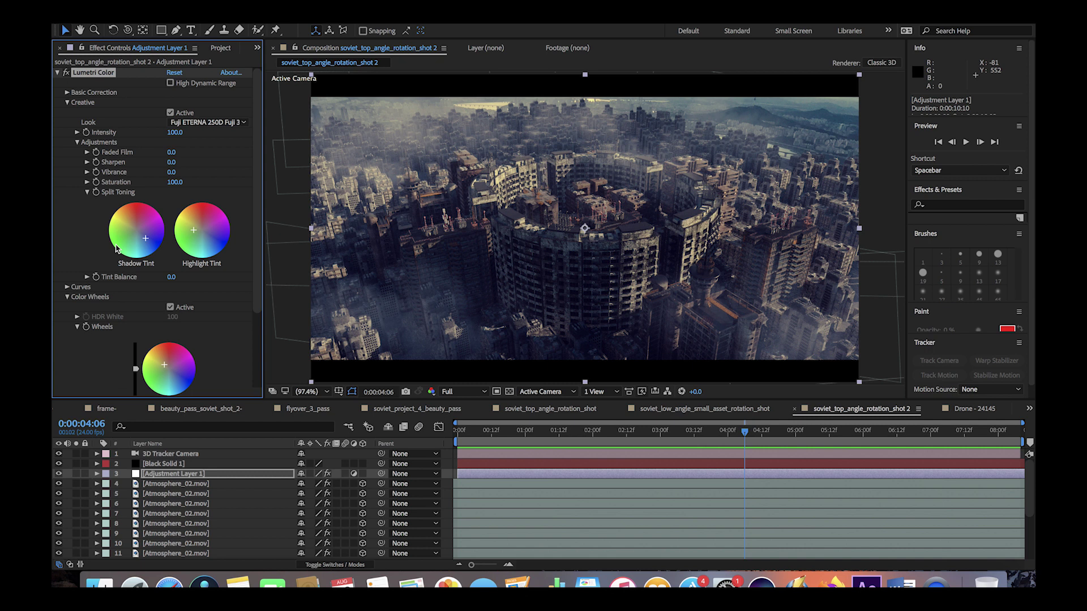